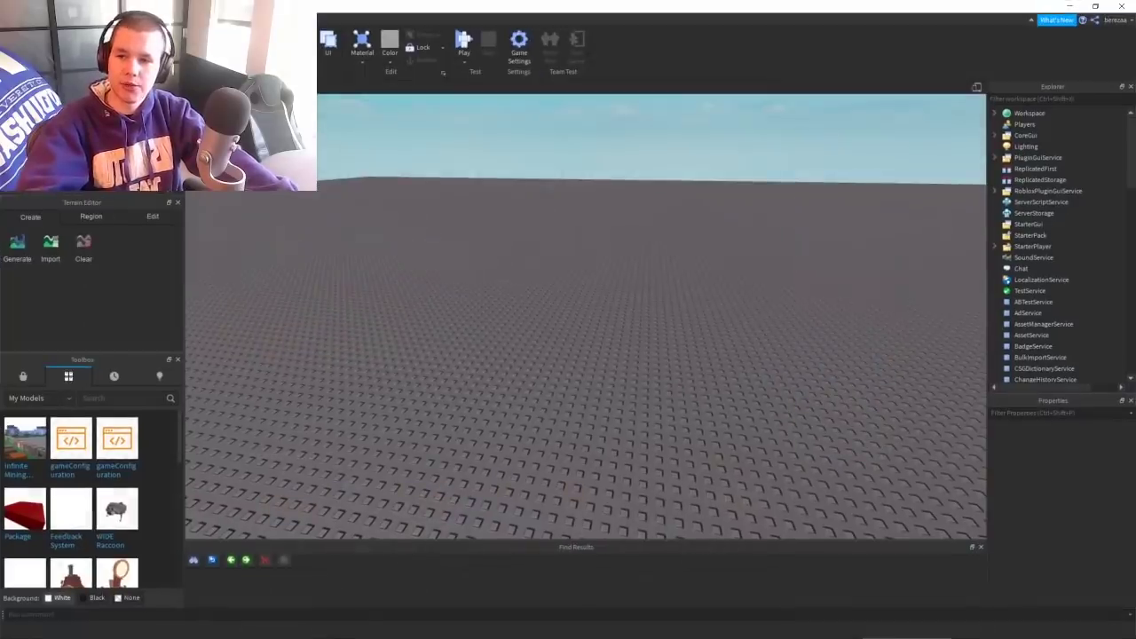
Insert the Infinite Mining Game Kit model from My Models into the empty place
{"action": "left_click_drag", "start_coordinate": [31, 447], "coordinate": [619, 374]}
{"action": "key", "text": "f"}
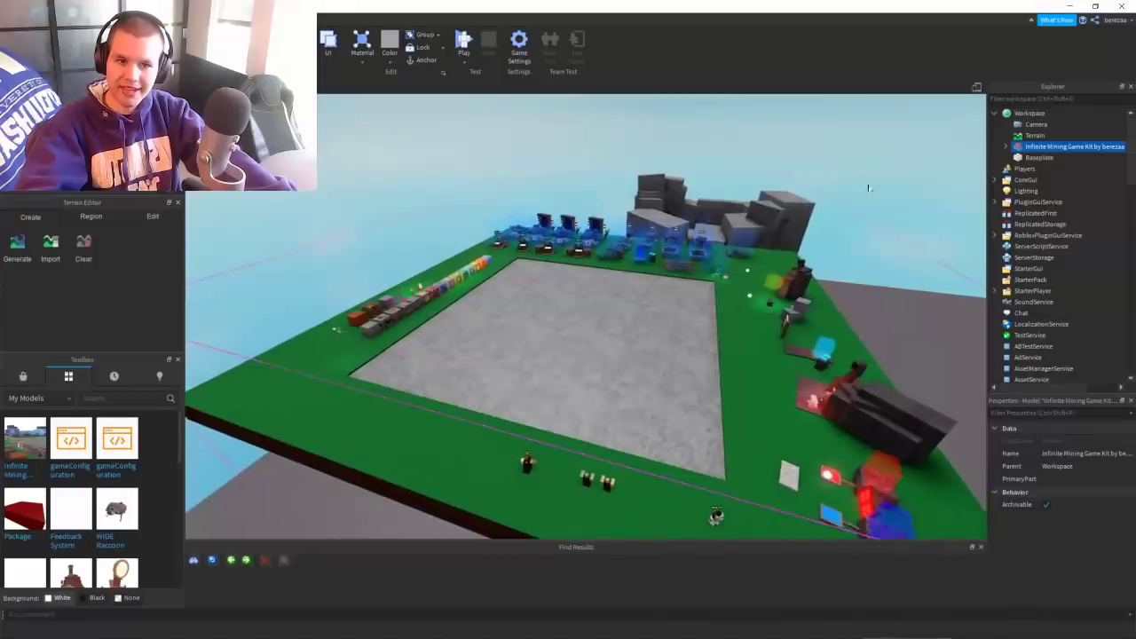
Delete the Baseplate from the Workspace and close the Find Results
{"action": "left_click", "coordinate": [1039, 157]}
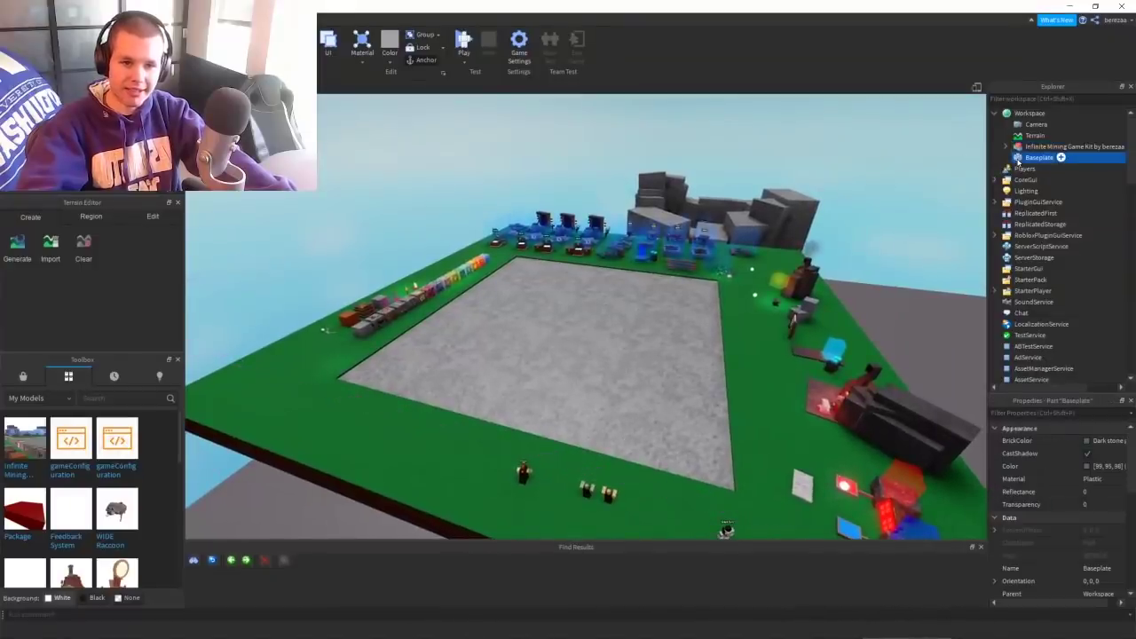
{"action": "key", "text": "Delete"}
{"action": "left_click", "coordinate": [981, 547]}
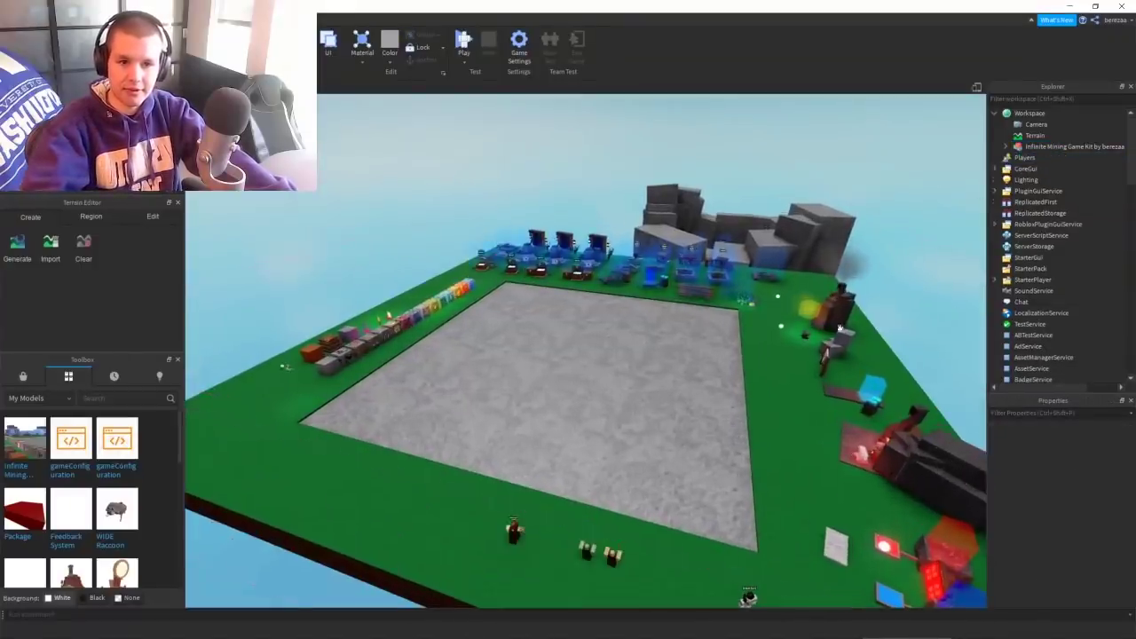
Expand the Infinite Mining Game Kit model and open its READ ME - Instructions script
{"action": "right_click_drag", "start_coordinate": [816, 307], "coordinate": [827, 306]}
{"action": "key", "text": "s"}
{"action": "key", "text": "a"}
{"action": "left_click", "coordinate": [1006, 147]}
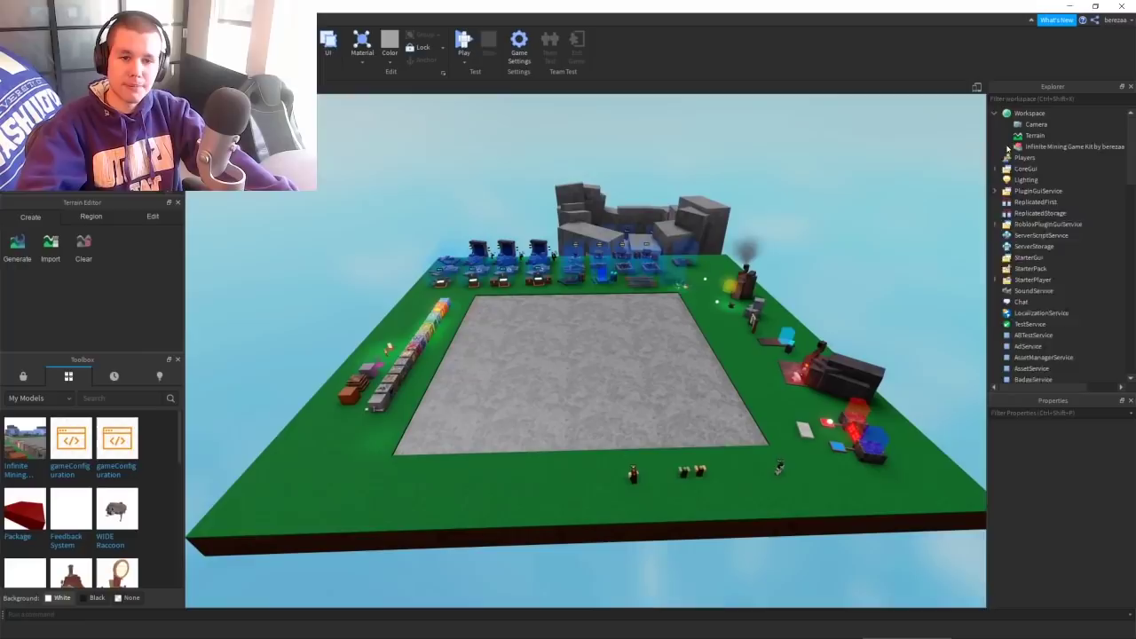
{"action": "double_click", "coordinate": [1046, 269]}
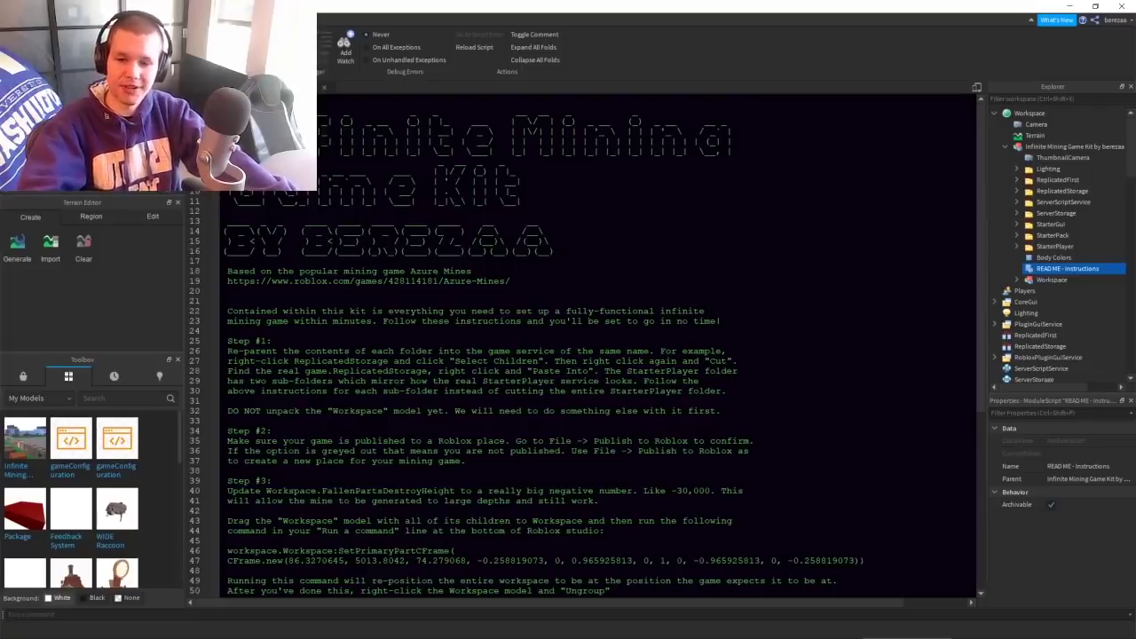
Return to the 3D view and examine the kit's map, including the row of ore blocks, up close and from afar
{"action": "left_click", "coordinate": [213, 87]}
{"action": "right_click_drag", "start_coordinate": [547, 272], "coordinate": [548, 275]}
{"action": "key", "text": "w"}
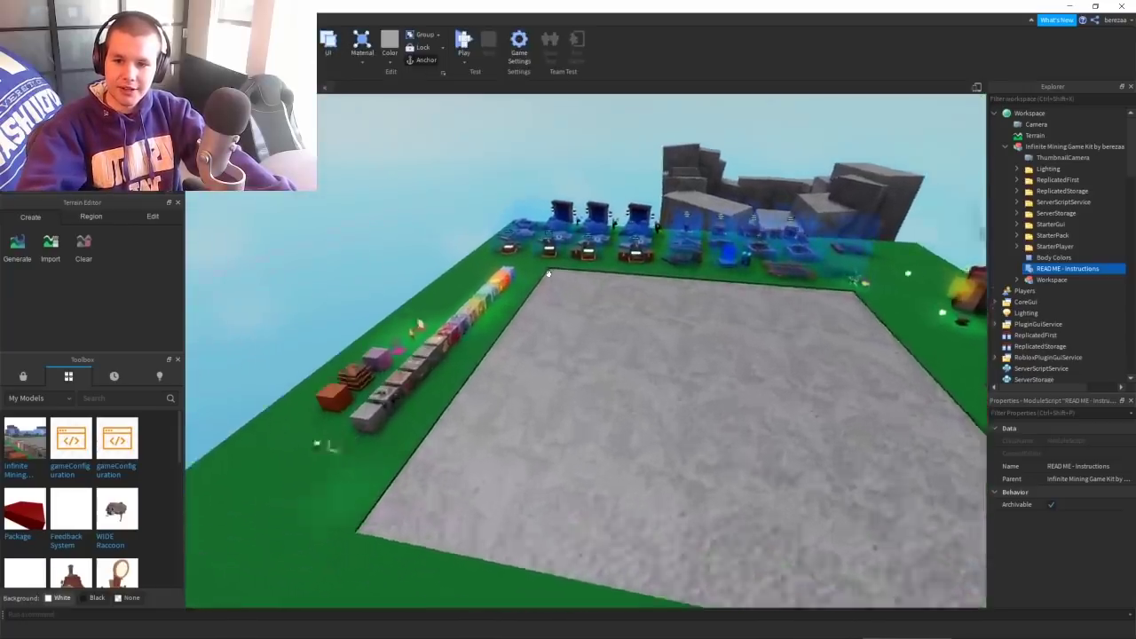
{"action": "scroll", "coordinate": [547, 273], "scroll_direction": "up", "scroll_amount": 3}
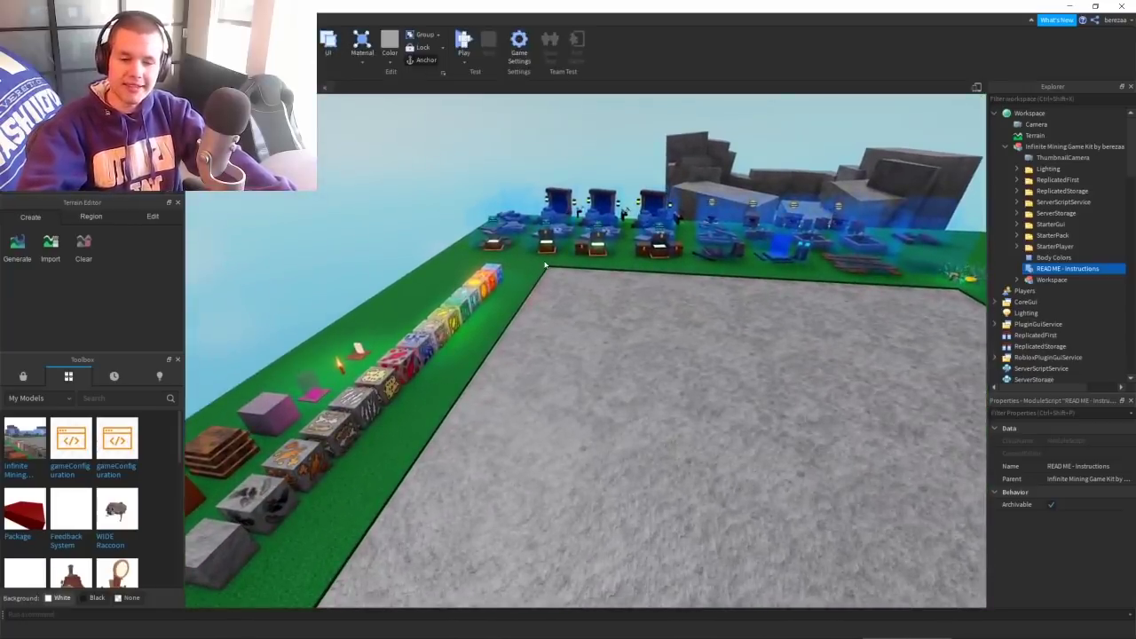
{"action": "right_click_drag", "start_coordinate": [545, 265], "coordinate": [579, 270]}
{"action": "key", "text": "w"}
{"action": "key", "text": "d"}
{"action": "key", "text": "a"}
{"action": "key", "text": "d"}
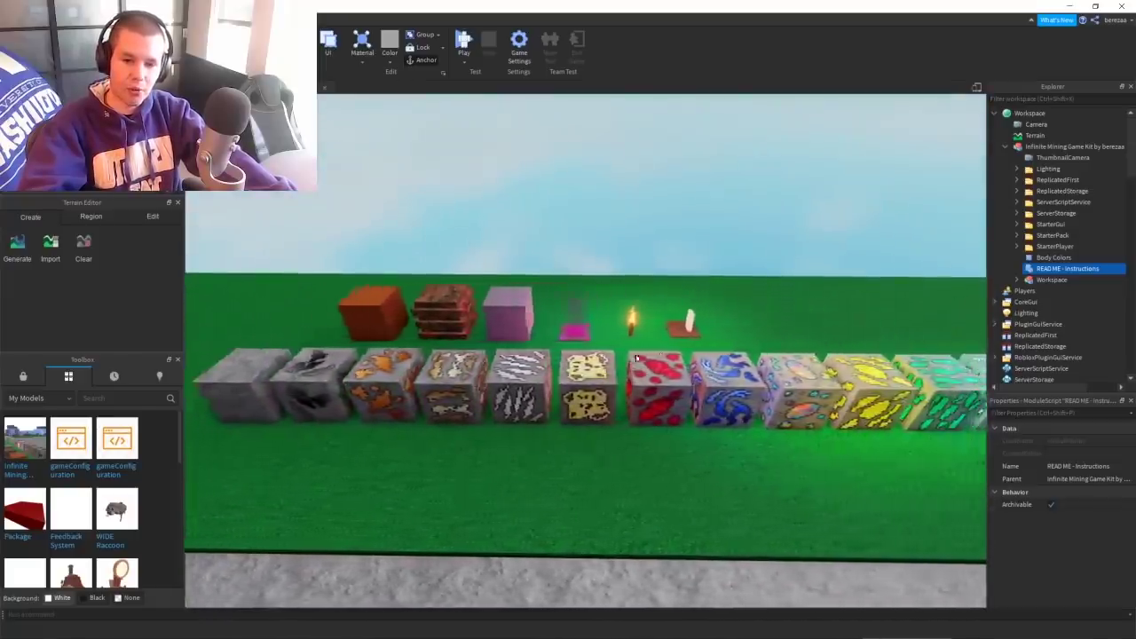
{"action": "key", "text": "d"}
{"action": "right_click_drag", "start_coordinate": [636, 359], "coordinate": [599, 323]}
{"action": "key", "text": "s"}
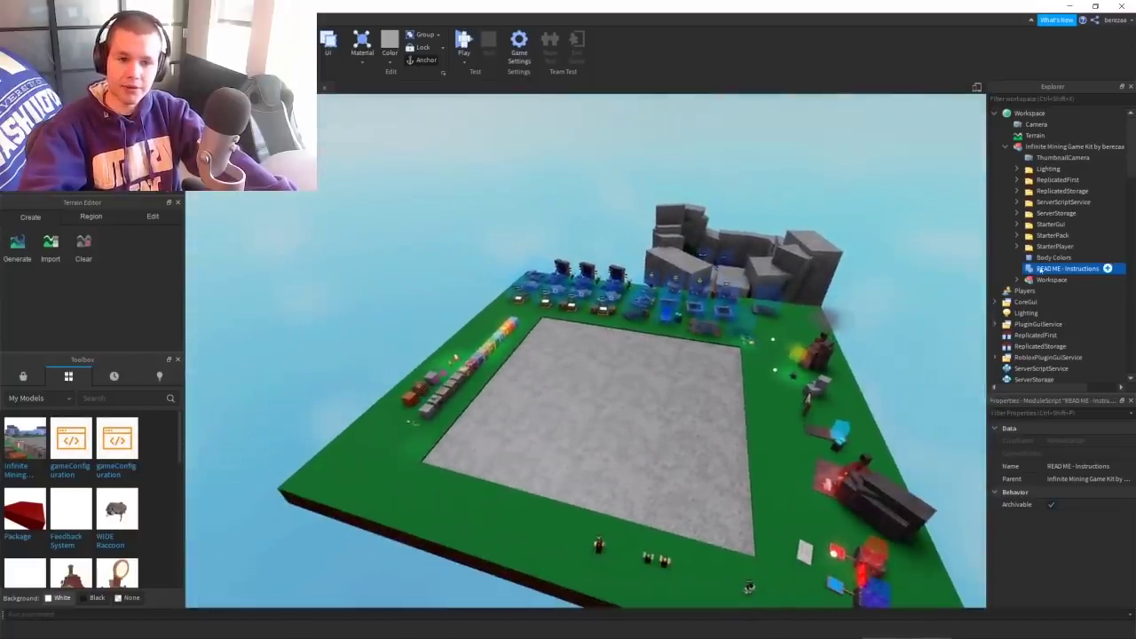
Reopen the READ ME - Instructions script and highlight the Step #1 paragraph on re-parenting the folder contents
{"action": "double_click", "coordinate": [1040, 268]}
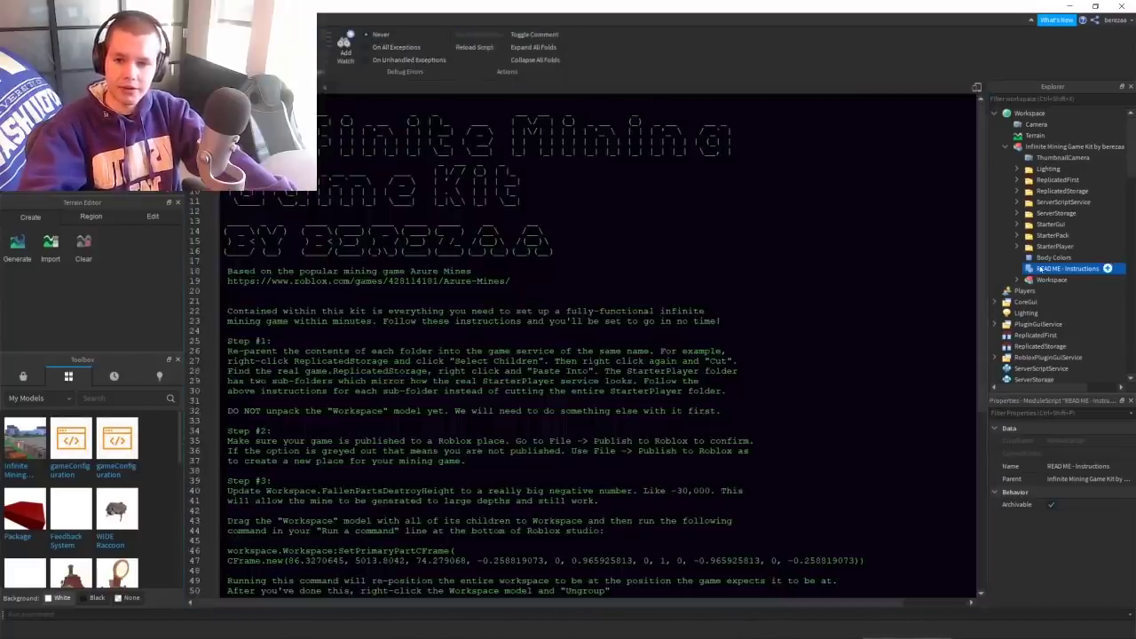
{"action": "scroll", "coordinate": [586, 346], "scroll_direction": "down", "scroll_amount": 4}
{"action": "left_click_drag", "start_coordinate": [195, 288], "coordinate": [195, 249]}
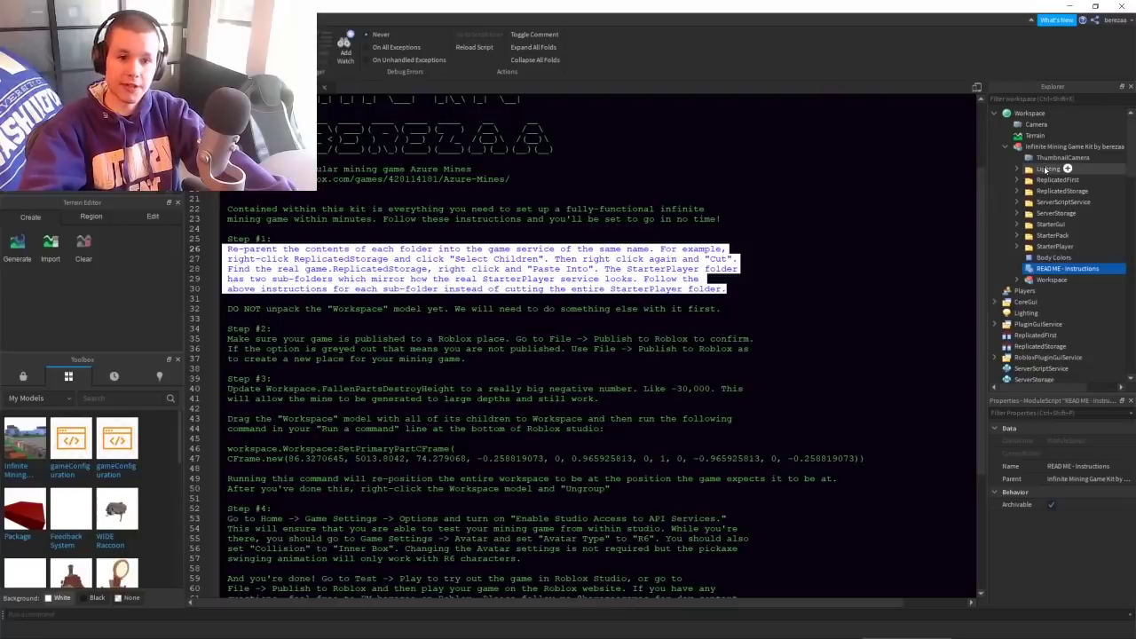
Move all children of the kit's Lighting folder into the game's Lighting service
{"action": "left_click", "coordinate": [1045, 169]}
{"action": "right_click", "coordinate": [1037, 169]}
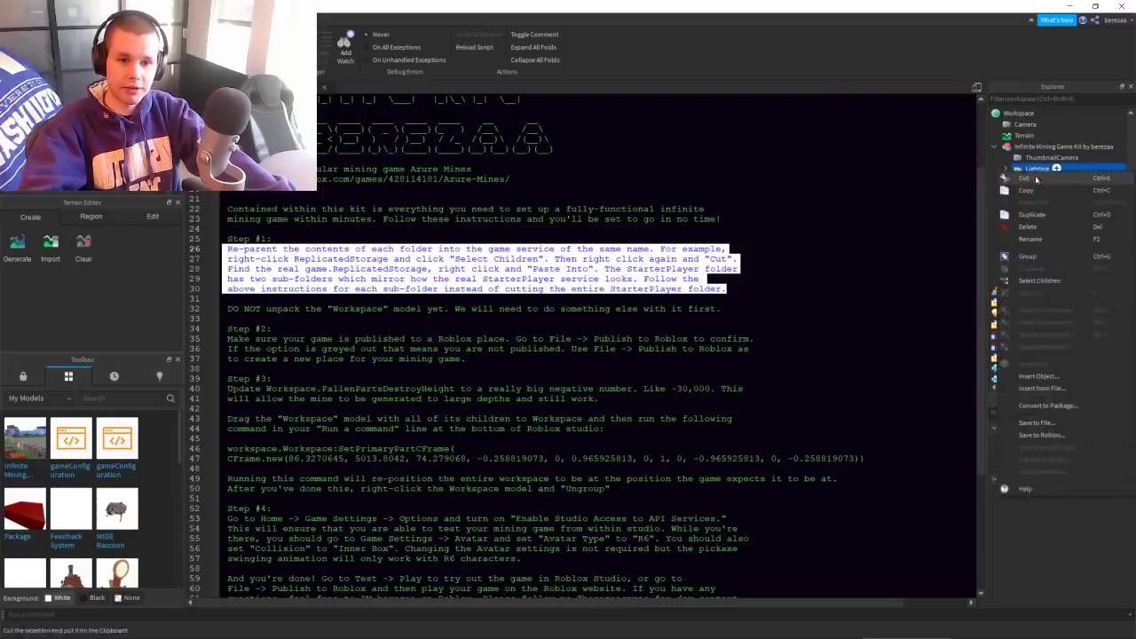
{"action": "left_click", "coordinate": [1040, 280]}
{"action": "right_click", "coordinate": [1046, 203]}
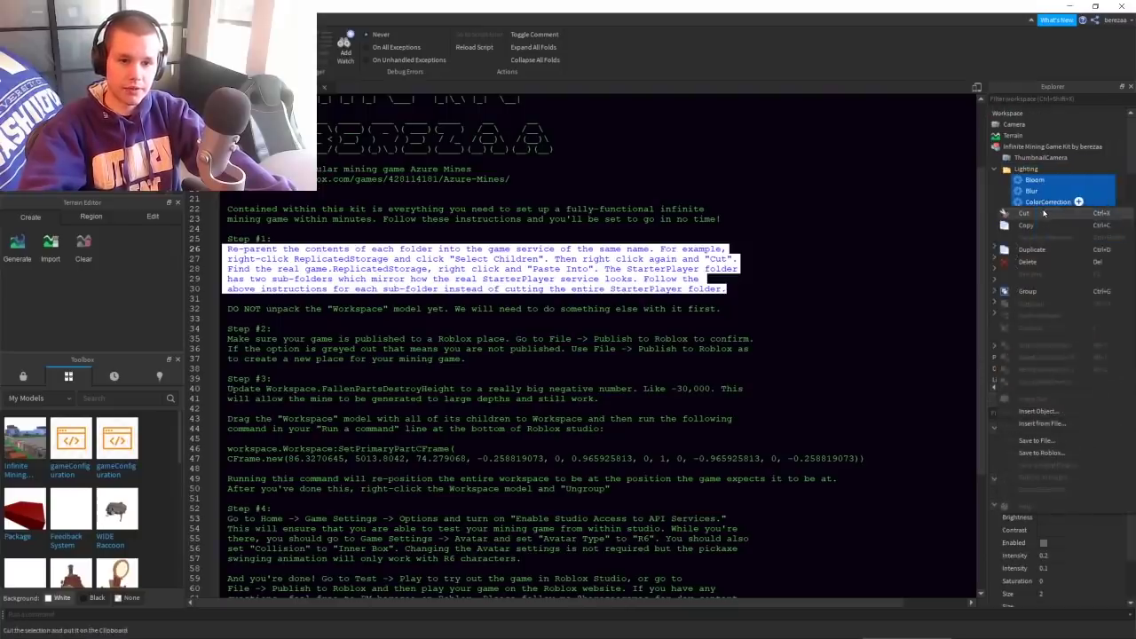
{"action": "left_click", "coordinate": [1025, 213]}
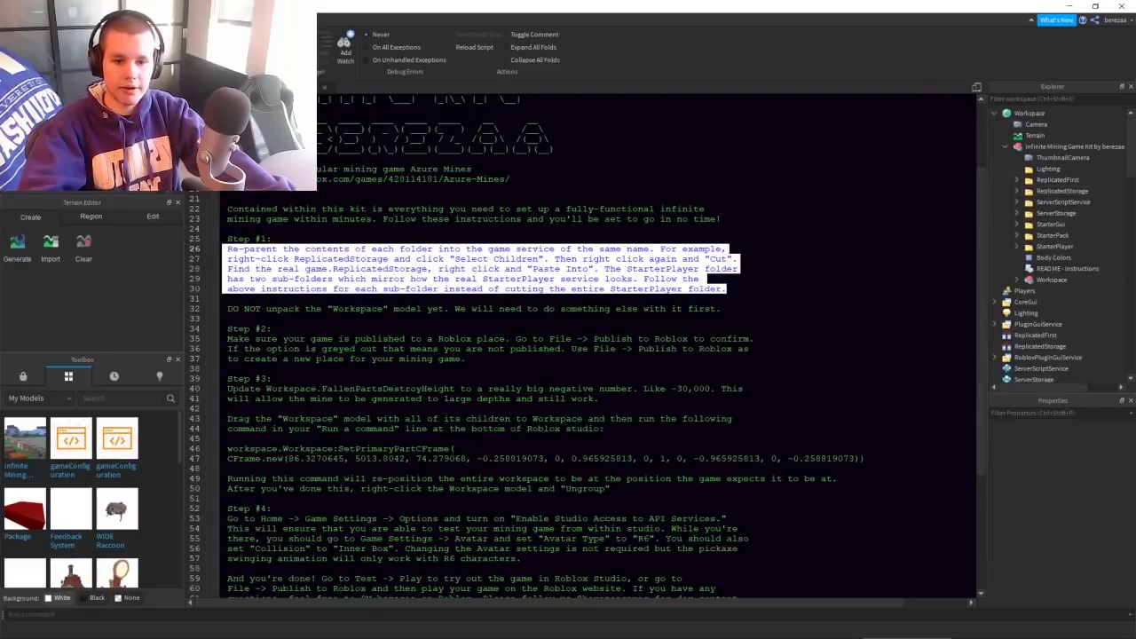
{"action": "left_click_drag", "start_coordinate": [987, 359], "coordinate": [905, 337]}
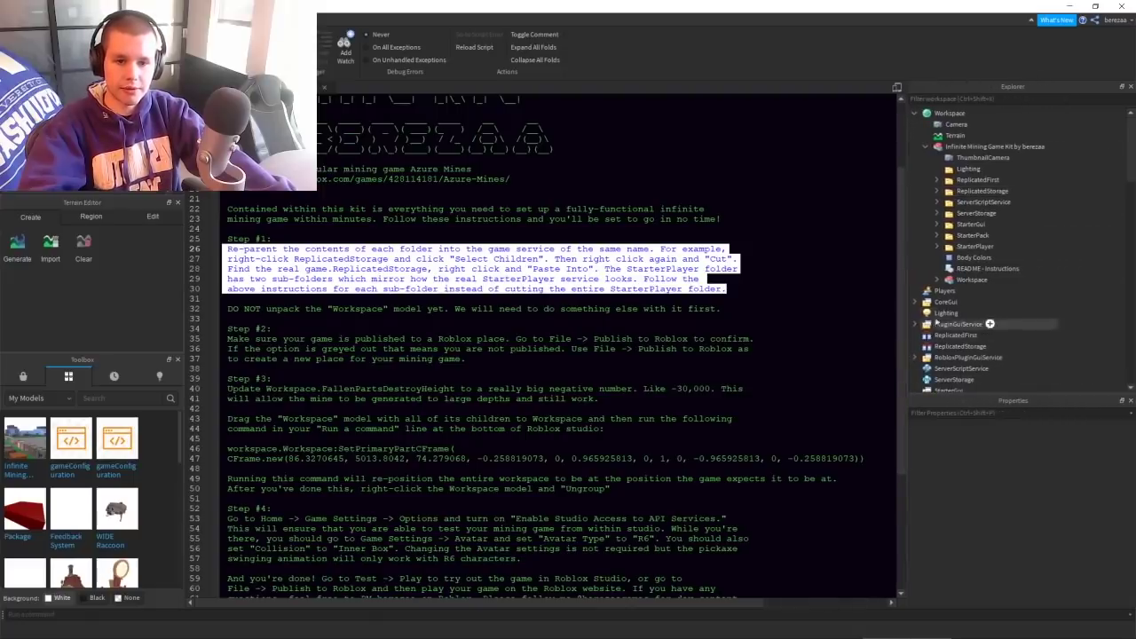
{"action": "right_click", "coordinate": [939, 313]}
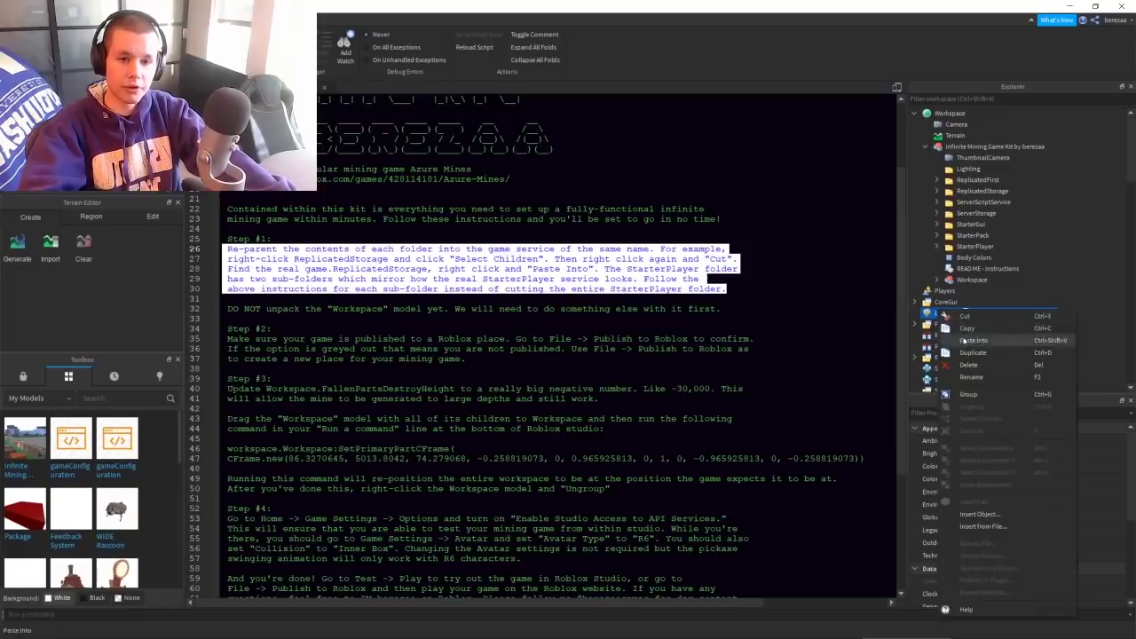
{"action": "left_click", "coordinate": [972, 340]}
Move the contents of the kit's ServerStorage and ServerScriptService folders into the game services of the same names
{"action": "scroll", "coordinate": [967, 267], "scroll_direction": "down", "scroll_amount": 2}
{"action": "scroll", "coordinate": [956, 177], "scroll_direction": "up", "scroll_amount": 2}
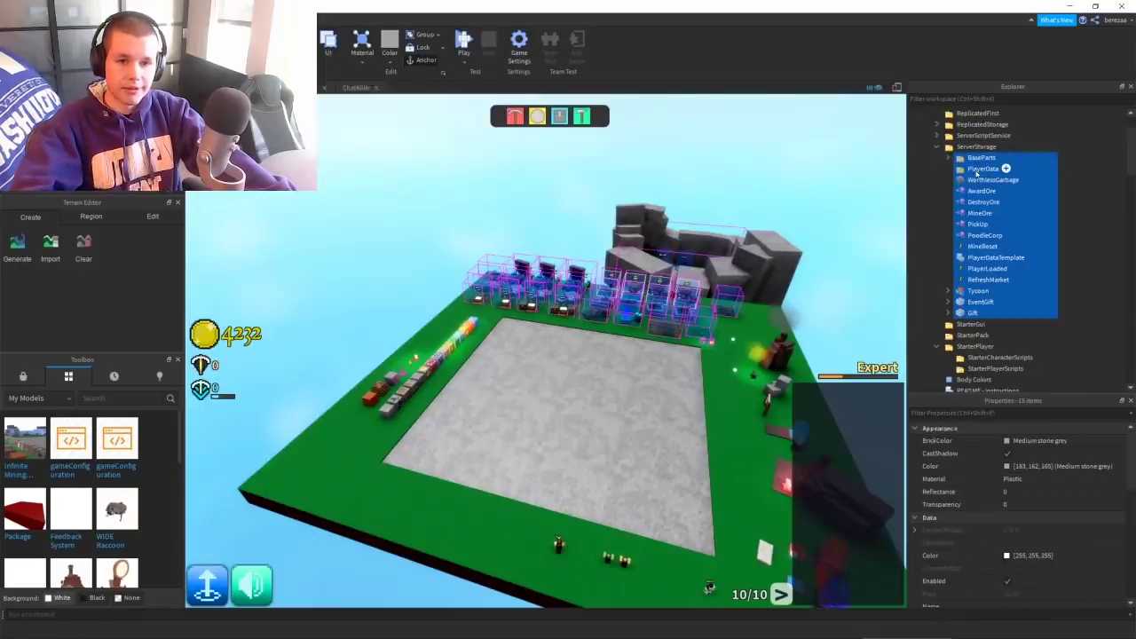
{"action": "right_click", "coordinate": [977, 173]}
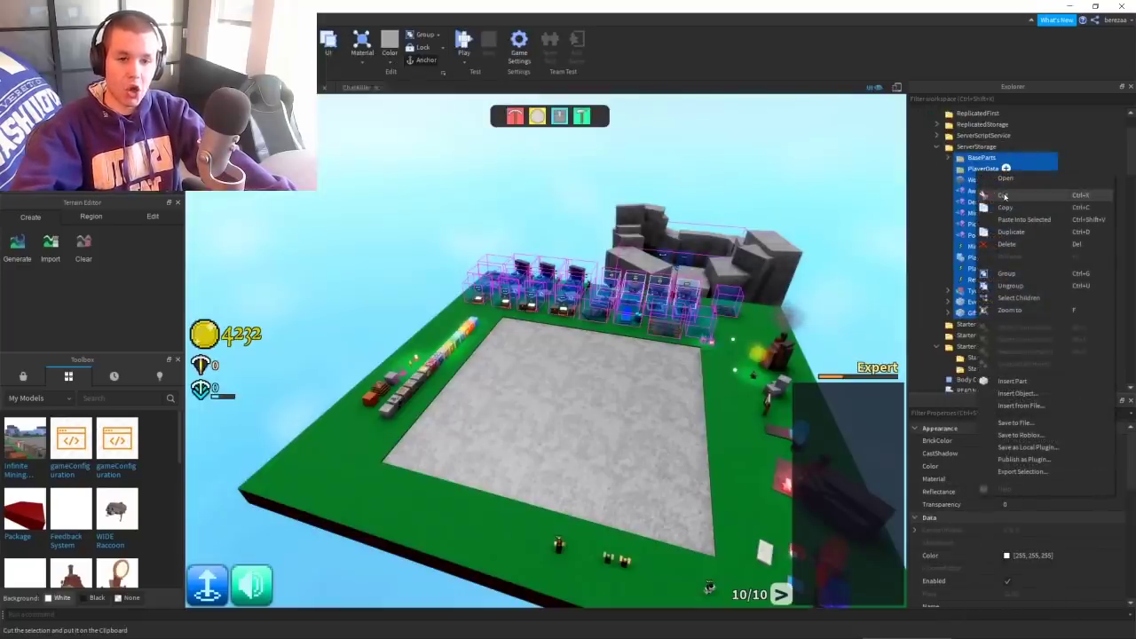
{"action": "left_click", "coordinate": [1003, 196]}
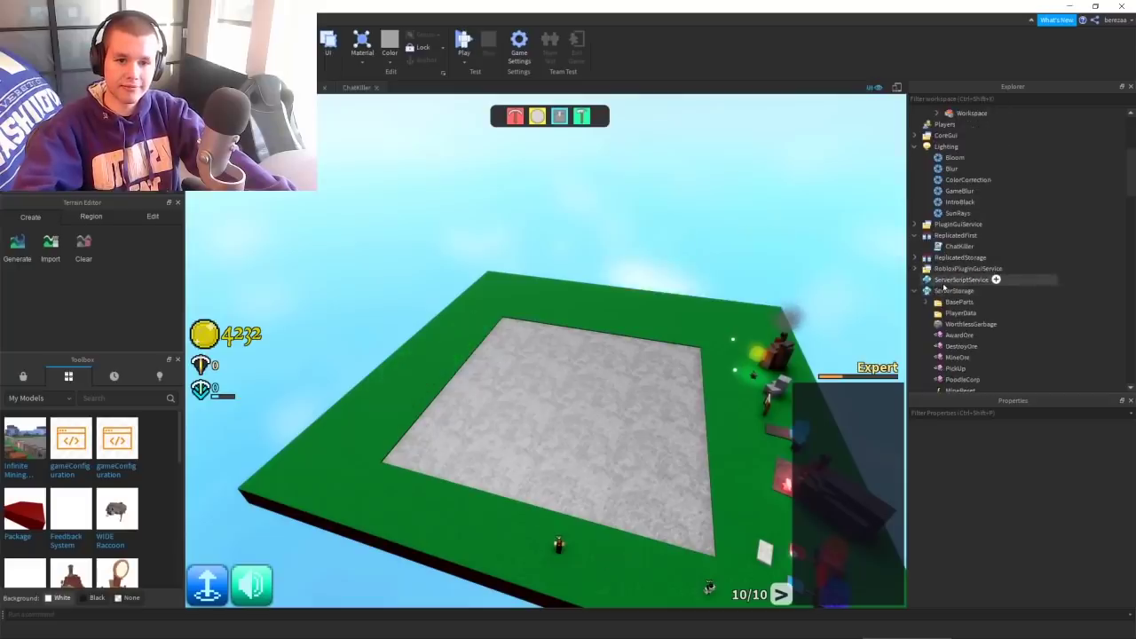
{"action": "right_click", "coordinate": [947, 280]}
{"action": "left_click", "coordinate": [967, 315]}
Delete the kit's emptied service folders, from ReplicatedFirst through StarterPlayer
{"action": "scroll", "coordinate": [970, 281], "scroll_direction": "up", "scroll_amount": 6}
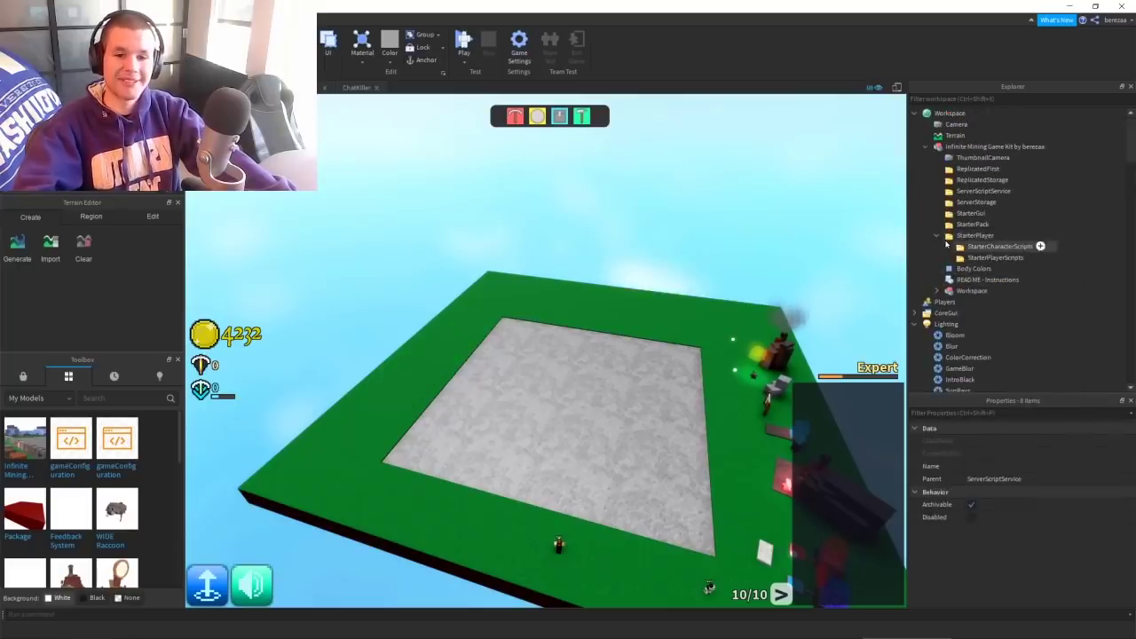
{"action": "left_click", "coordinate": [937, 236]}
{"action": "left_click", "coordinate": [973, 235]}
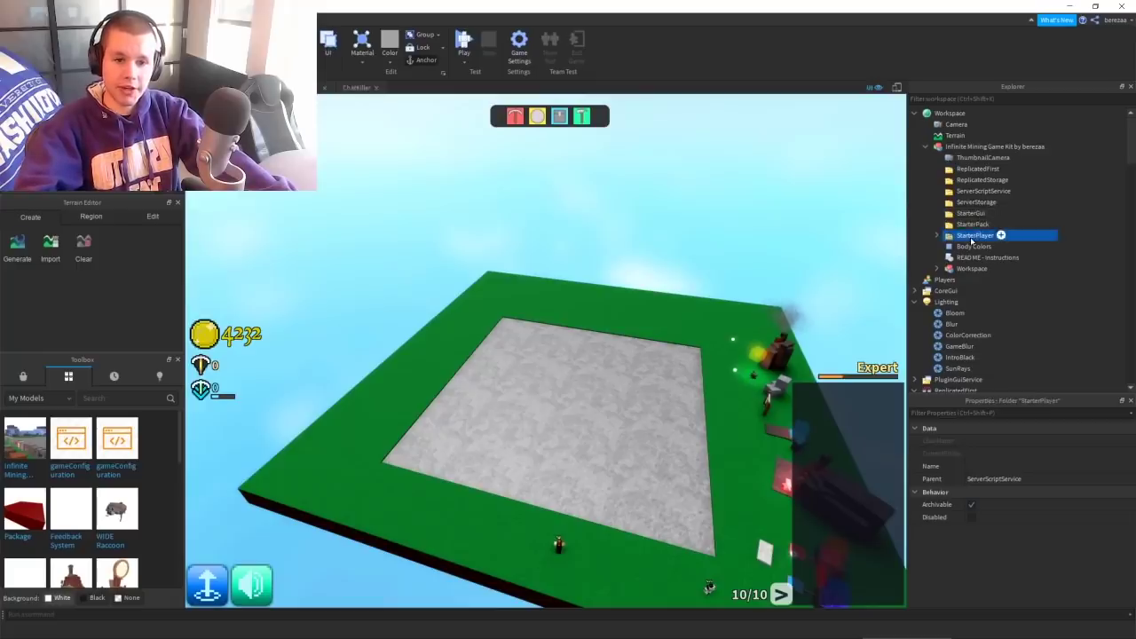
{"action": "left_click", "coordinate": [976, 168], "text": "shift"}
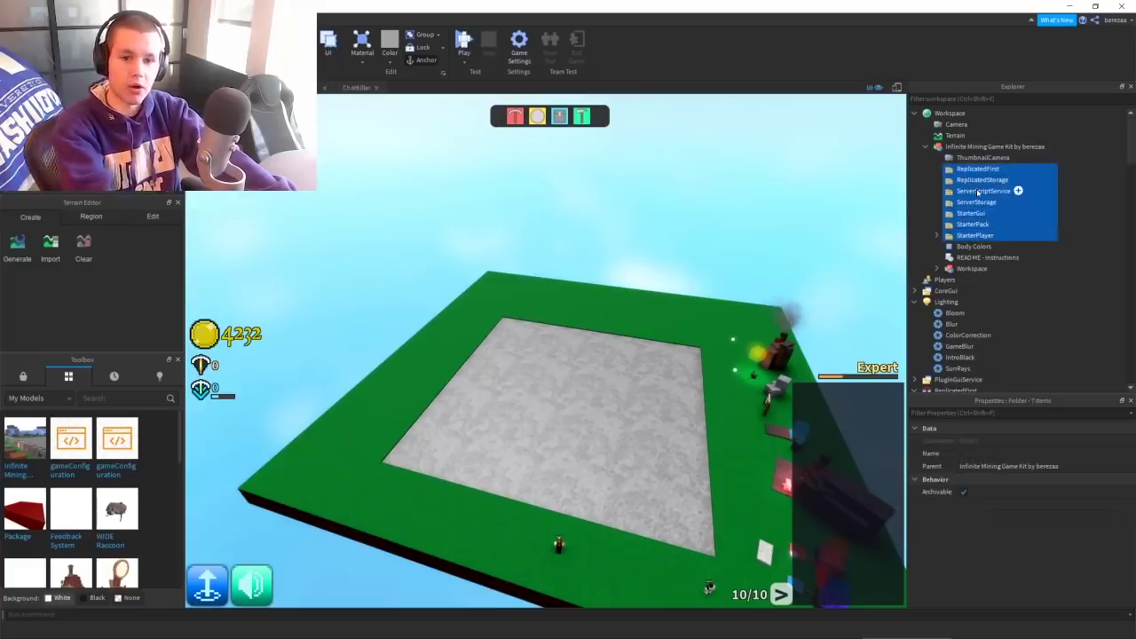
{"action": "key", "text": "Delete"}
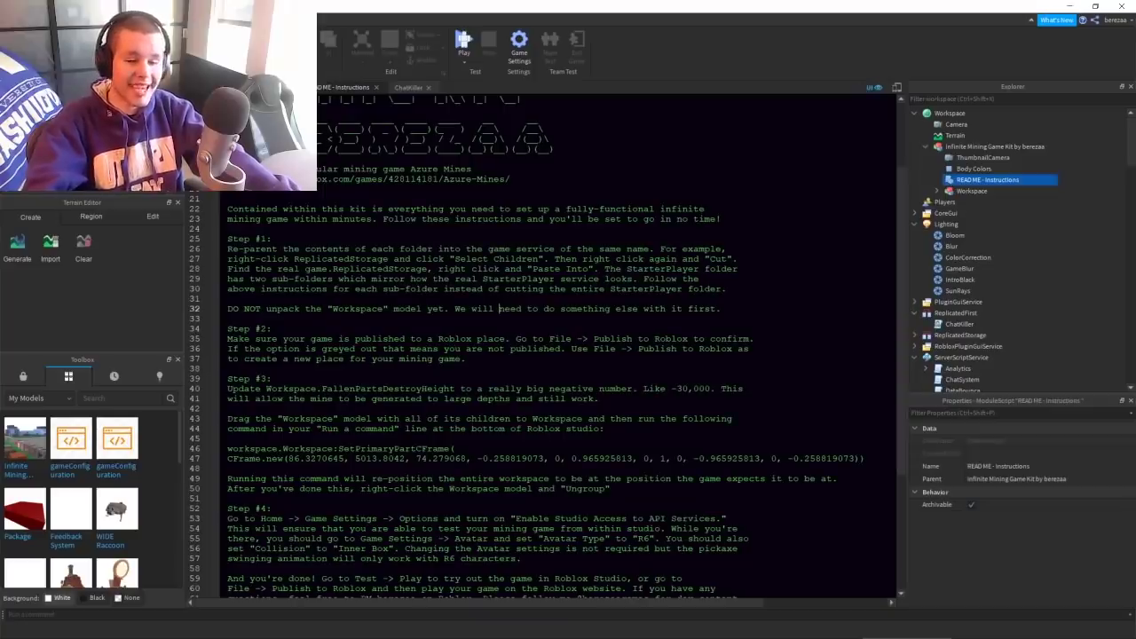
Turn on Allow HTTP Requests and Enable Studio Access to API Services in the game settings
{"action": "left_click", "coordinate": [522, 51]}
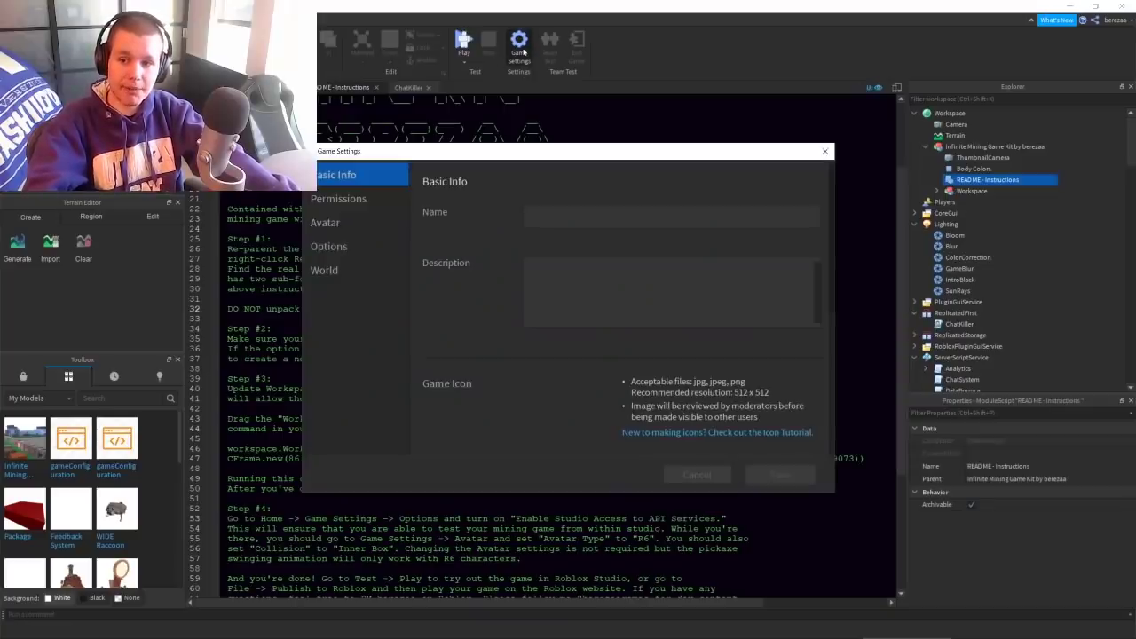
{"action": "left_click", "coordinate": [350, 246]}
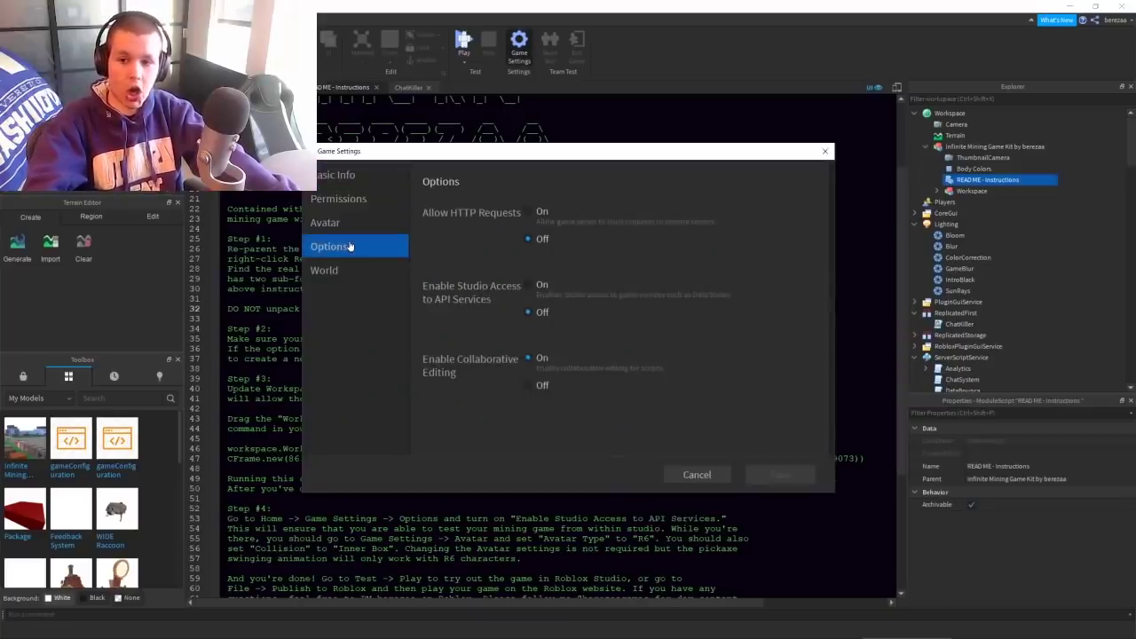
{"action": "left_click", "coordinate": [528, 285]}
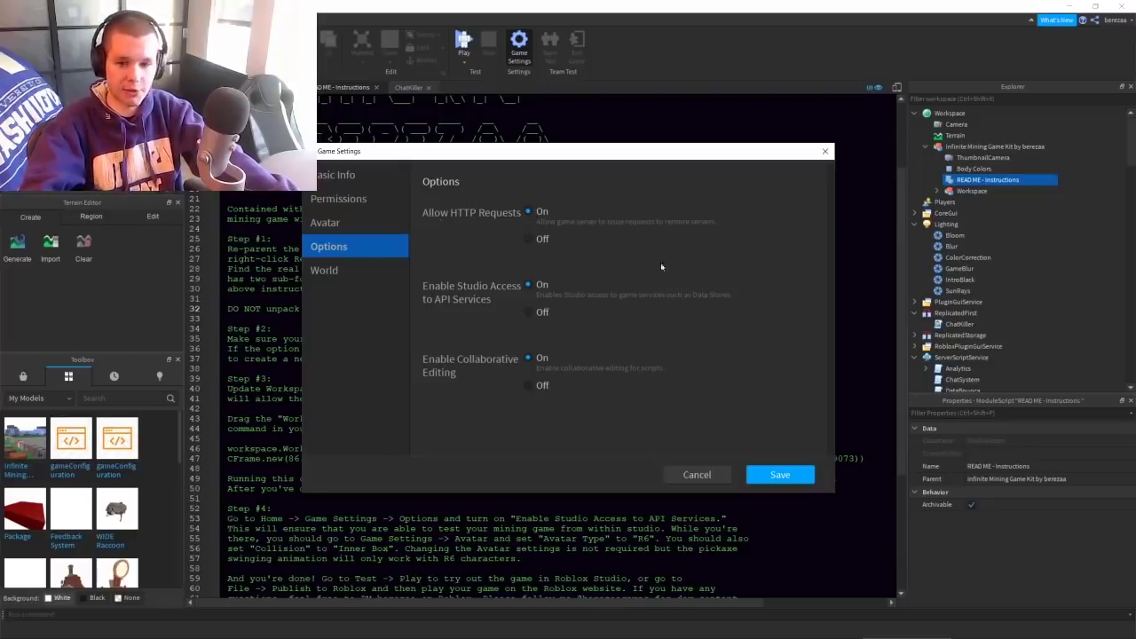
Set the avatar type to R6 and the collision to Inner Box, and save the game settings
{"action": "left_click", "coordinate": [374, 229]}
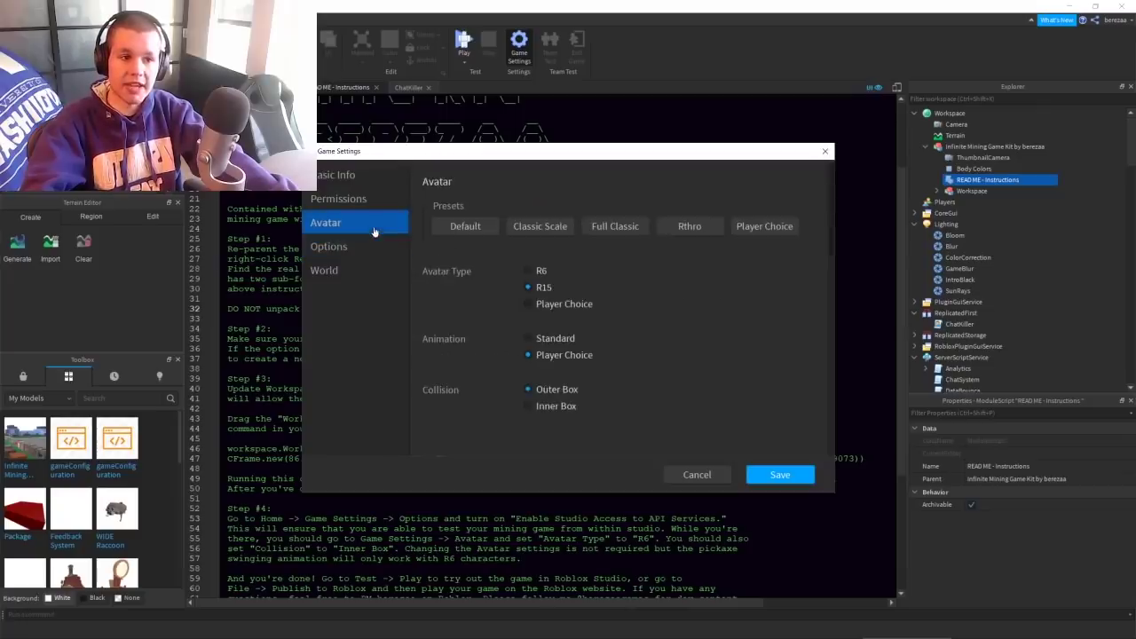
{"action": "left_click", "coordinate": [526, 272]}
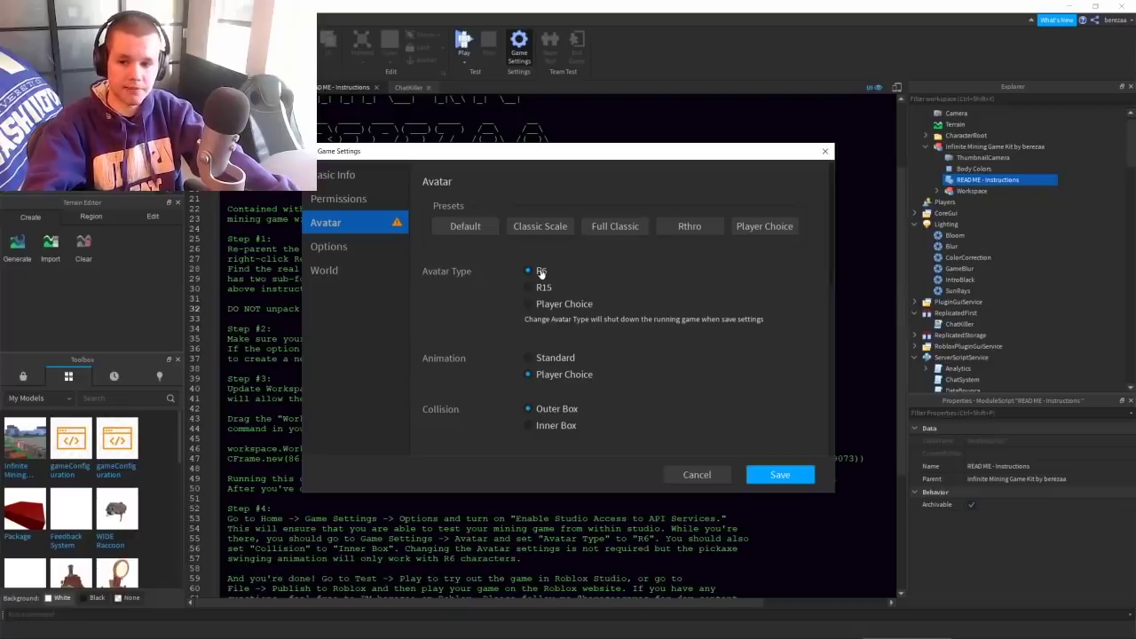
{"action": "left_click", "coordinate": [529, 428]}
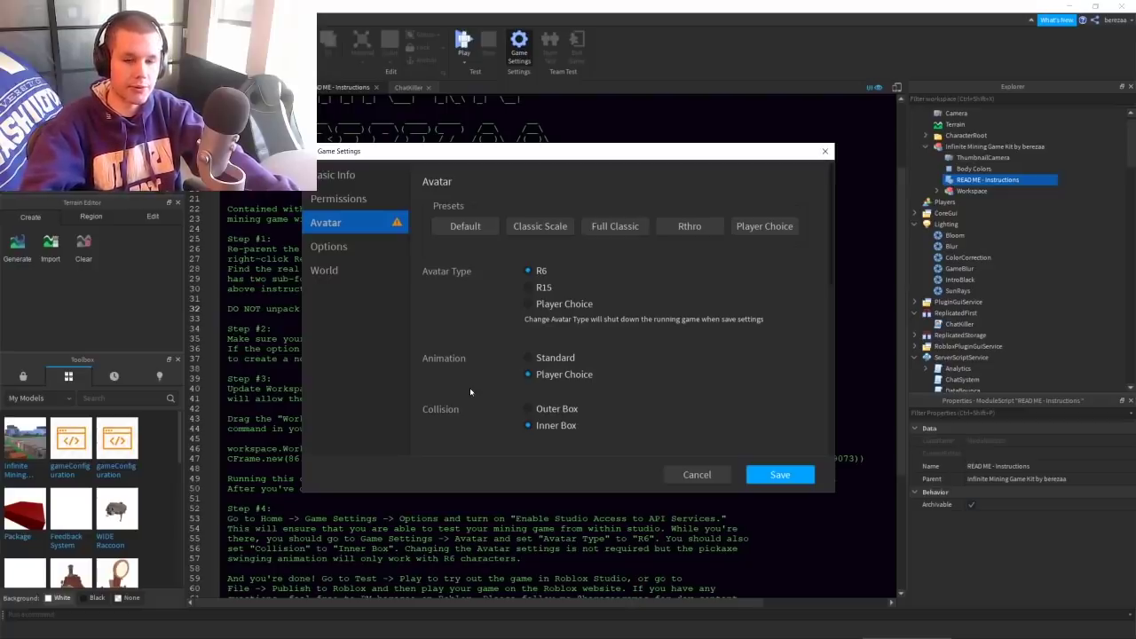
{"action": "left_click", "coordinate": [782, 476]}
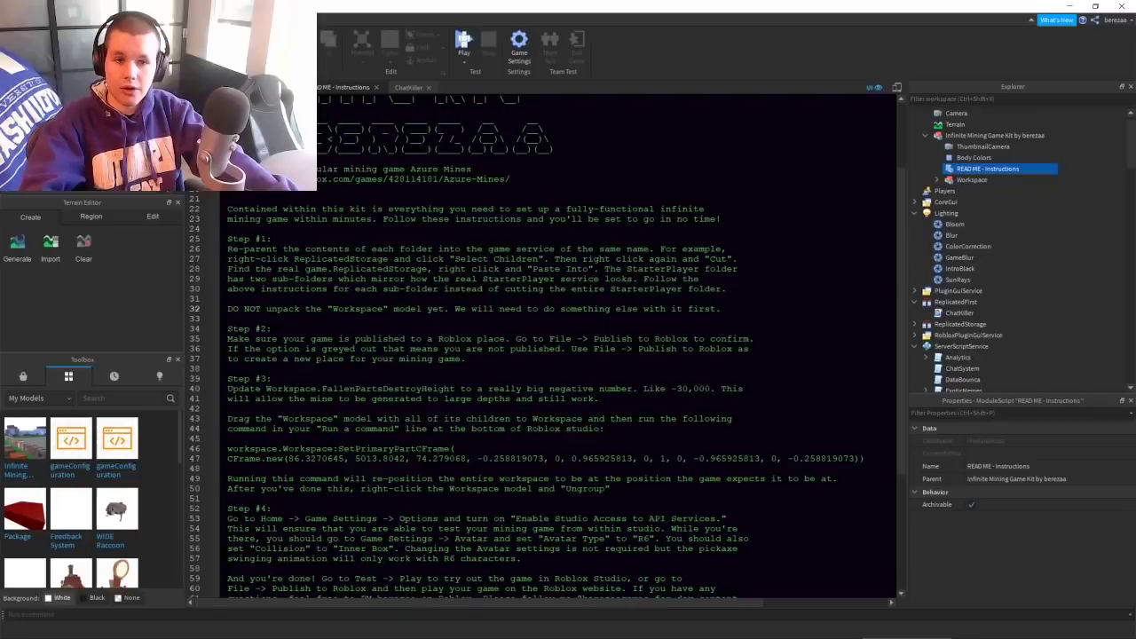
Move the kit's Workspace model out of the kit and directly into the game's Workspace
{"action": "scroll", "coordinate": [1011, 249], "scroll_direction": "up", "scroll_amount": 1}
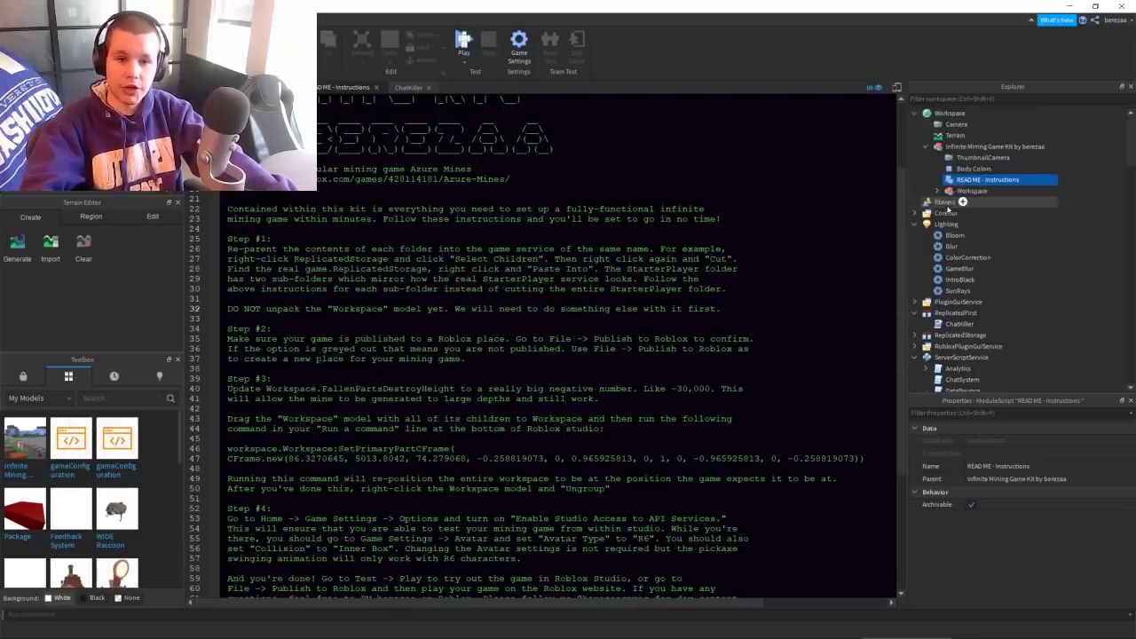
{"action": "left_click", "coordinate": [1012, 191]}
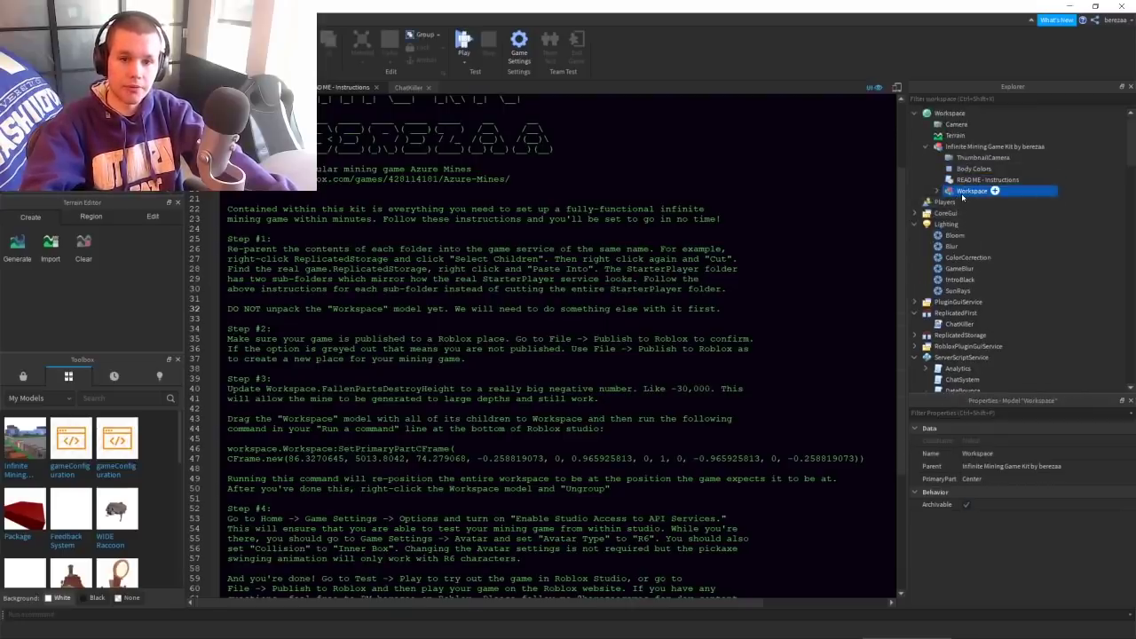
{"action": "left_click_drag", "start_coordinate": [962, 197], "coordinate": [956, 115]}
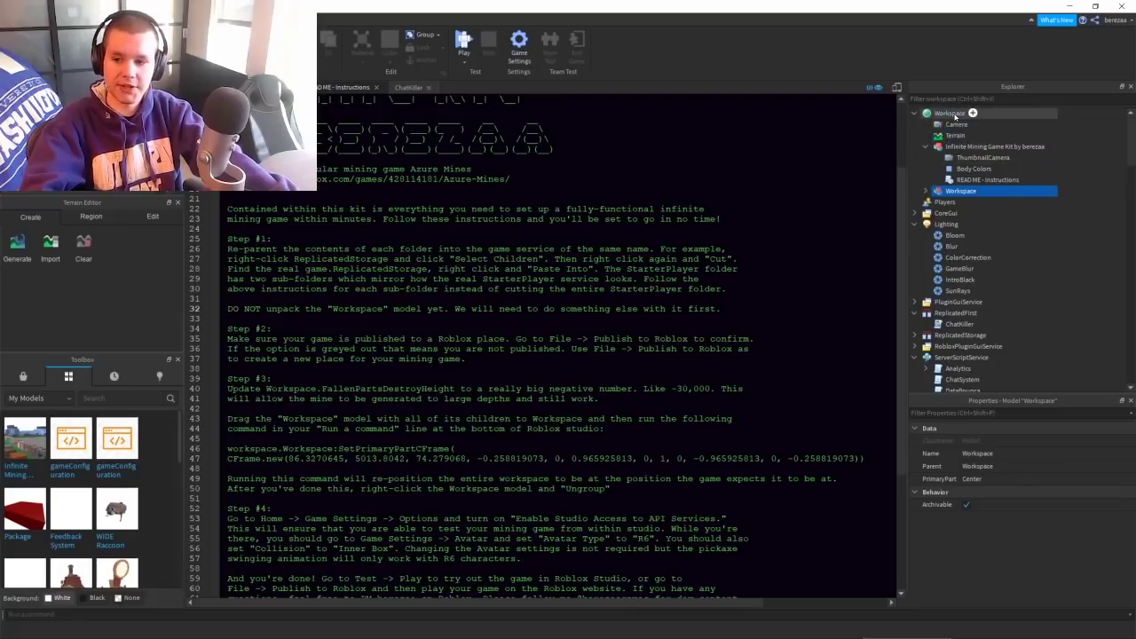
Copy the two-line workspace.Workspace:SetPrimaryPartCFrame command from Step #3 of the READ ME instructions
{"action": "scroll", "coordinate": [548, 346], "scroll_direction": "down", "scroll_amount": 2}
{"action": "left_click_drag", "start_coordinate": [865, 409], "coordinate": [224, 398]}
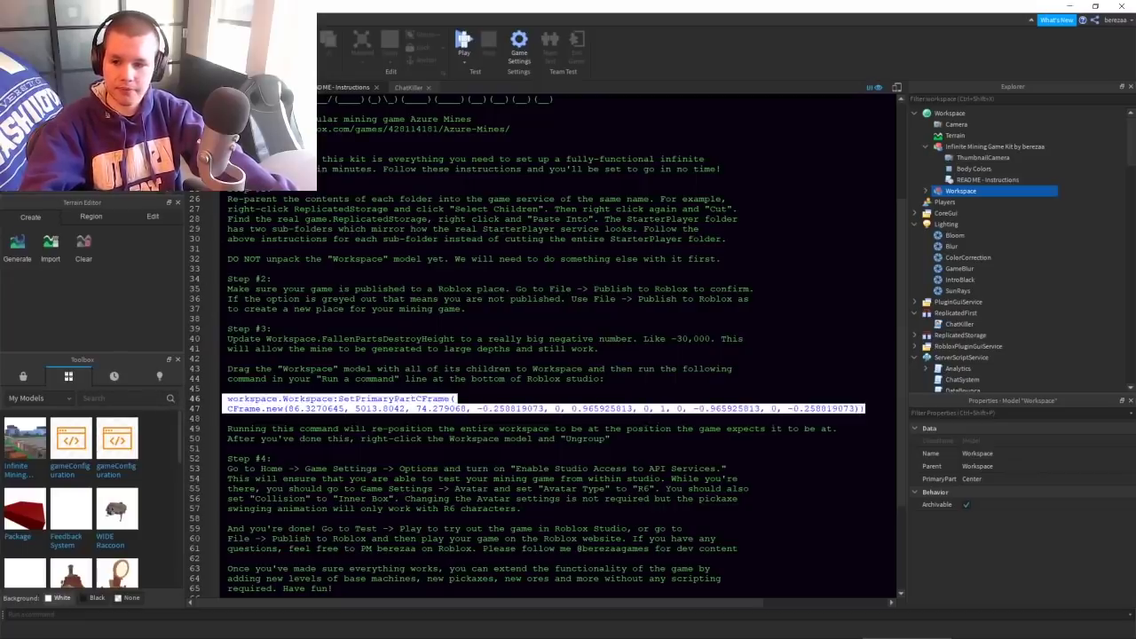
{"action": "right_click", "coordinate": [380, 409]}
{"action": "left_click", "coordinate": [406, 205]}
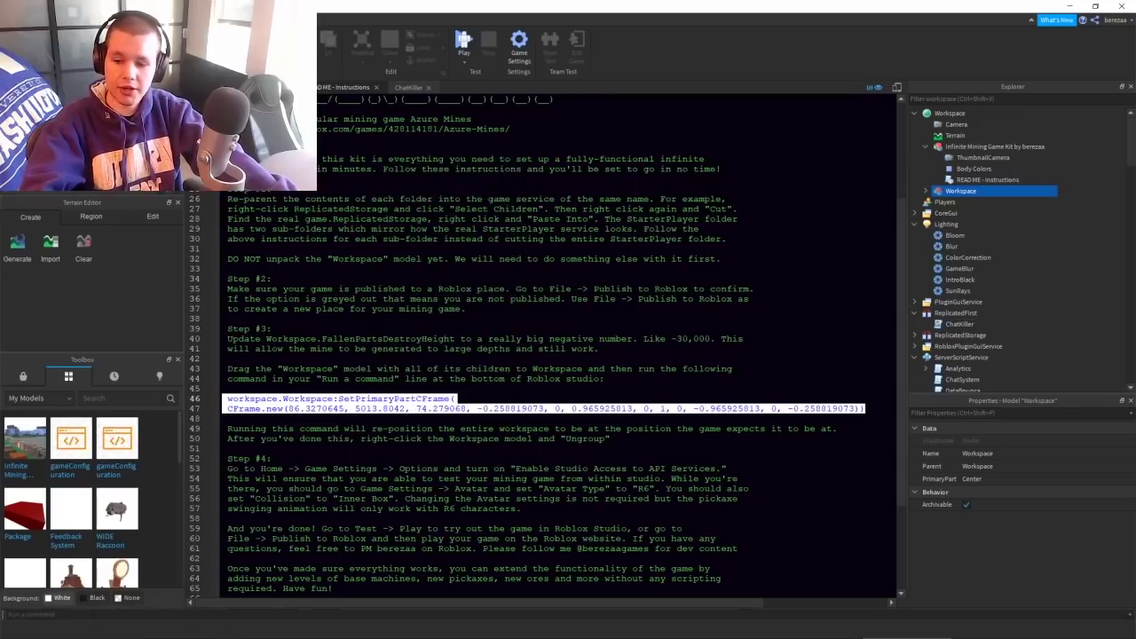
Run the copied workspace.Workspace:SetPrimaryPartCFrame command to reposition the Workspace model
{"action": "left_click", "coordinate": [222, 614]}
{"action": "right_click", "coordinate": [222, 613]}
{"action": "left_click", "coordinate": [240, 577]}
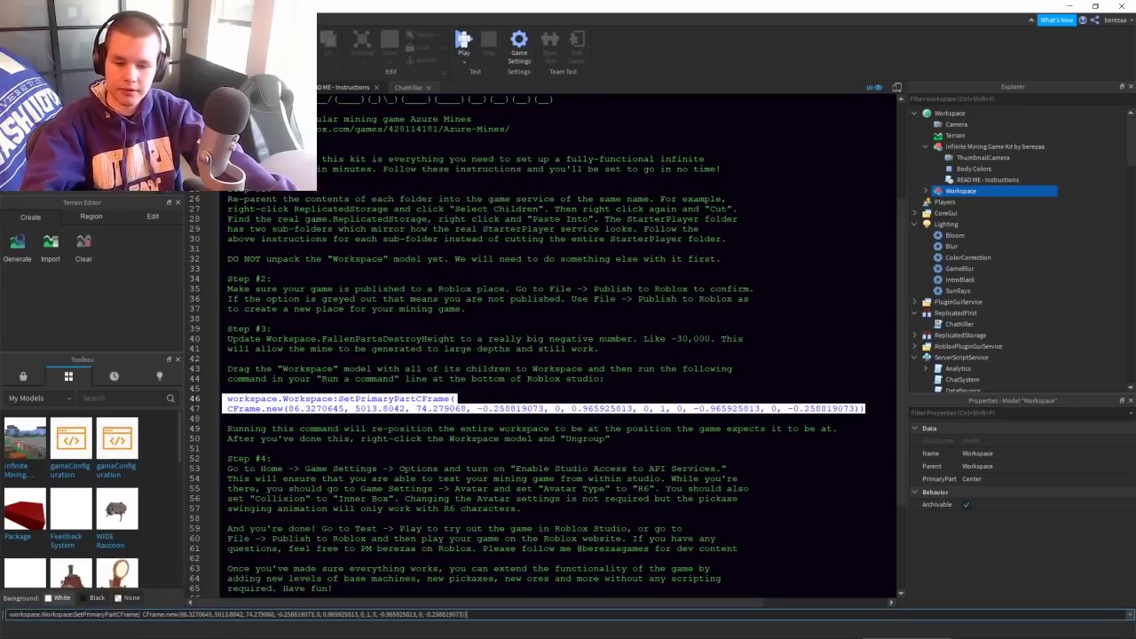
{"action": "key", "text": "Return"}
Inspect the repositioned mine map in the 3D view from several angles and from above
{"action": "left_click", "coordinate": [240, 87]}
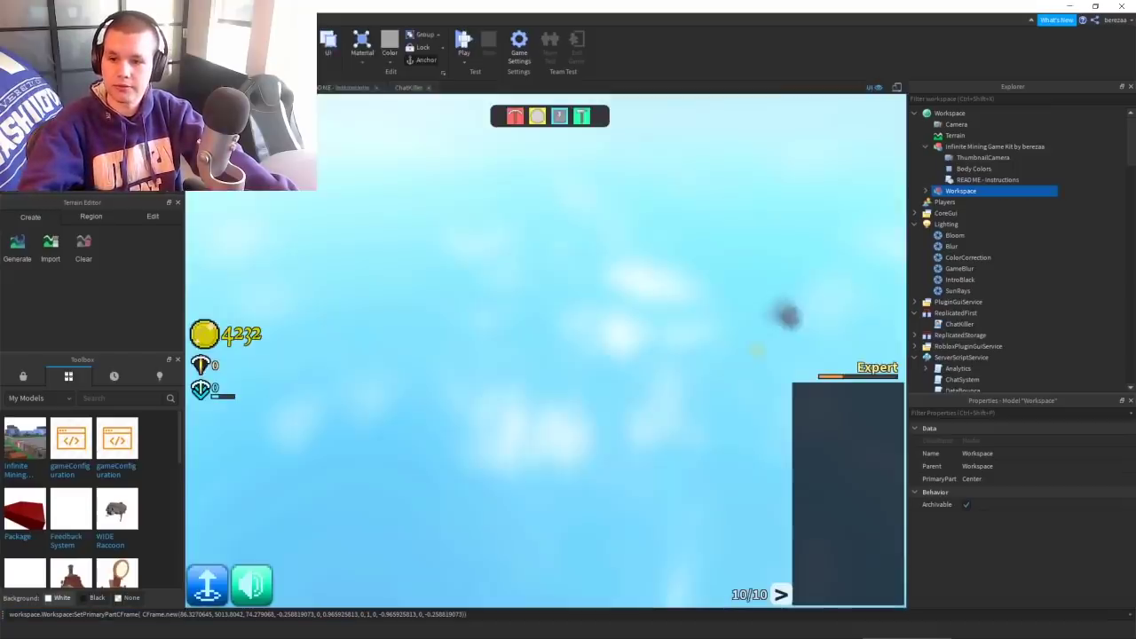
{"action": "right_click_drag", "start_coordinate": [592, 386], "coordinate": [590, 388]}
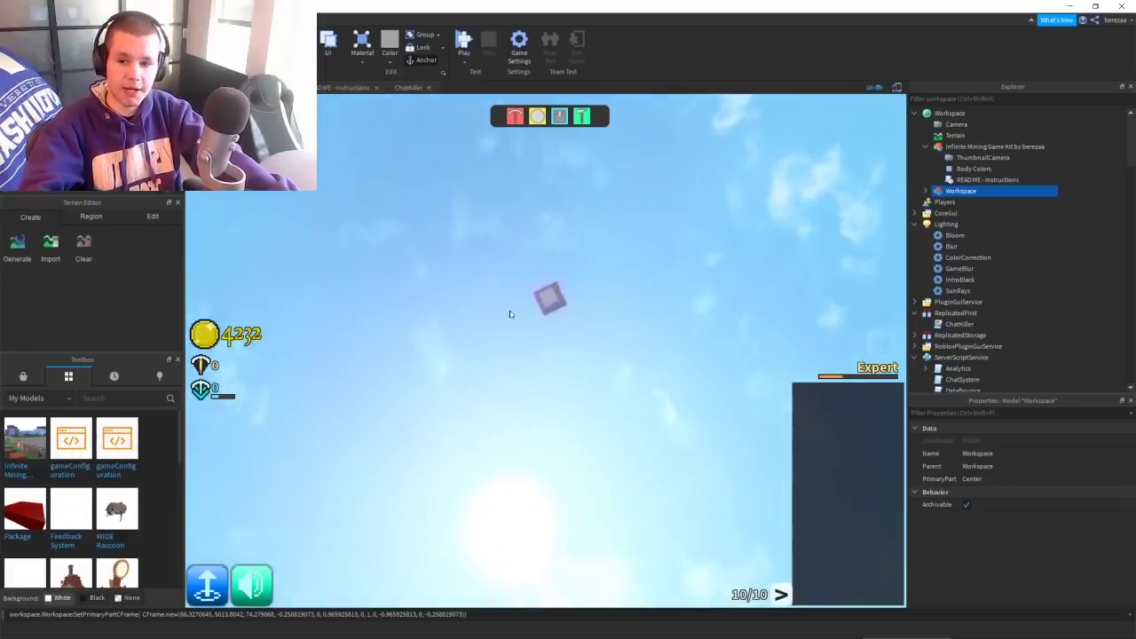
{"action": "right_click_drag", "start_coordinate": [550, 291], "coordinate": [525, 293]}
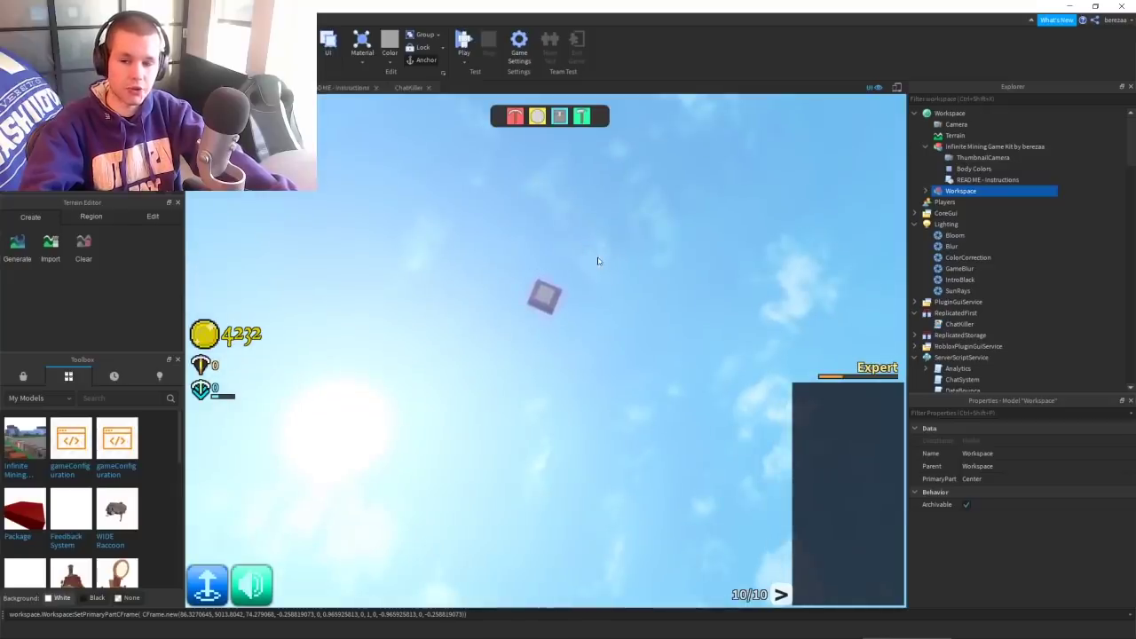
{"action": "right_click_drag", "start_coordinate": [597, 263], "coordinate": [541, 257]}
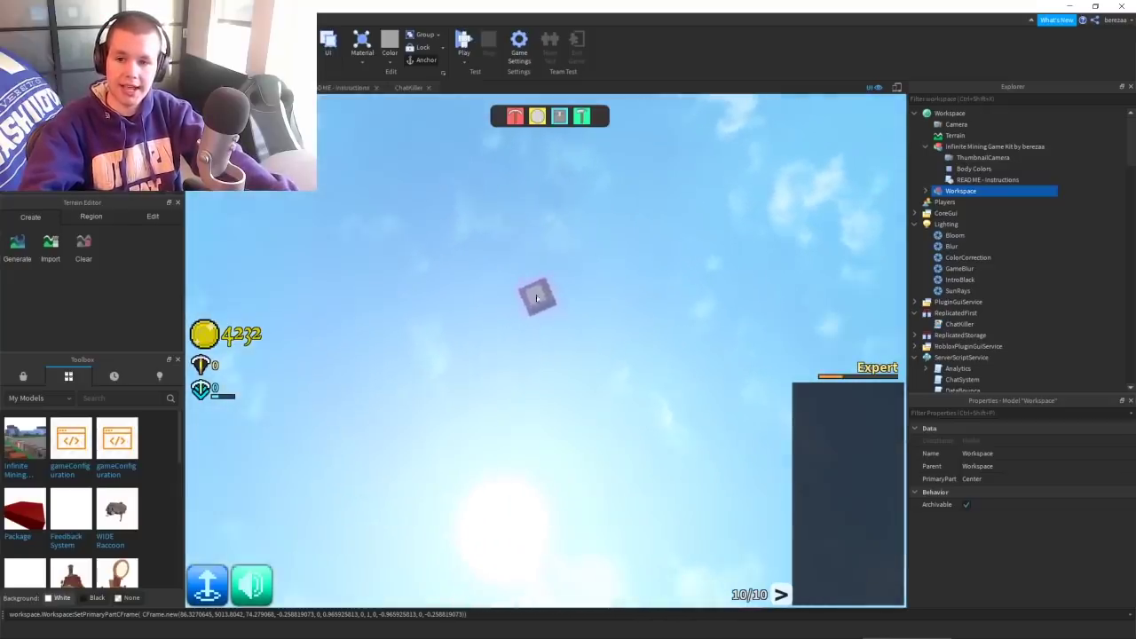
{"action": "mouse_move", "coordinate": [564, 377]}
{"action": "right_mouse_down"}
{"action": "mouse_move", "coordinate": [574, 356]}
{"action": "mouse_move", "coordinate": [584, 369]}
{"action": "right_mouse_up"}
{"action": "key", "text": "w"}
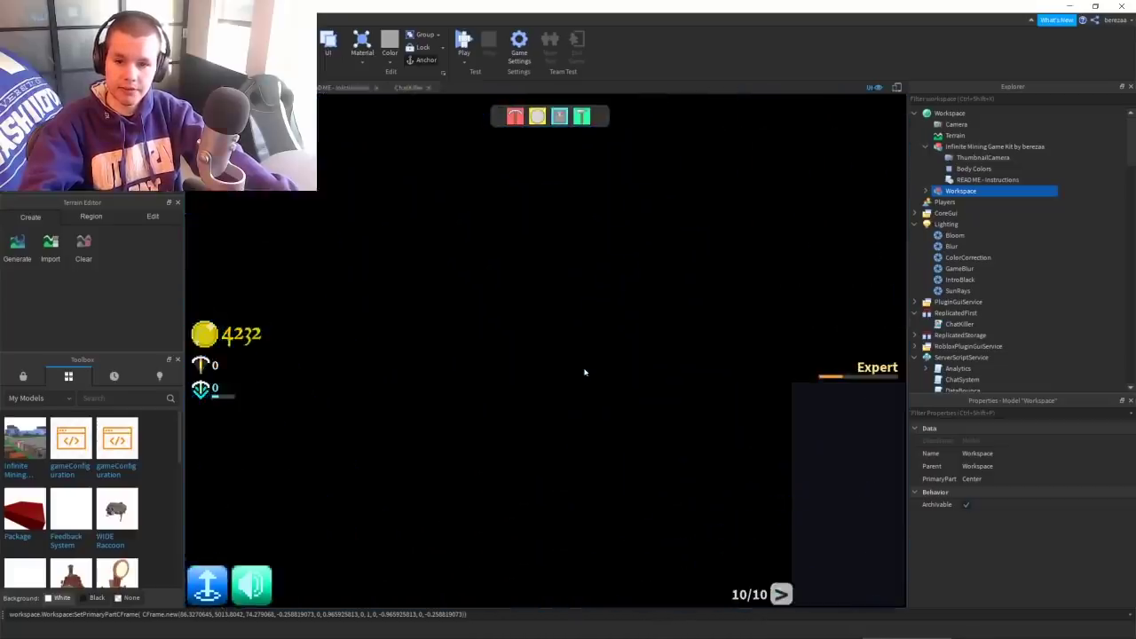
{"action": "key", "text": "s"}
{"action": "right_click_drag", "start_coordinate": [584, 372], "coordinate": [585, 369]}
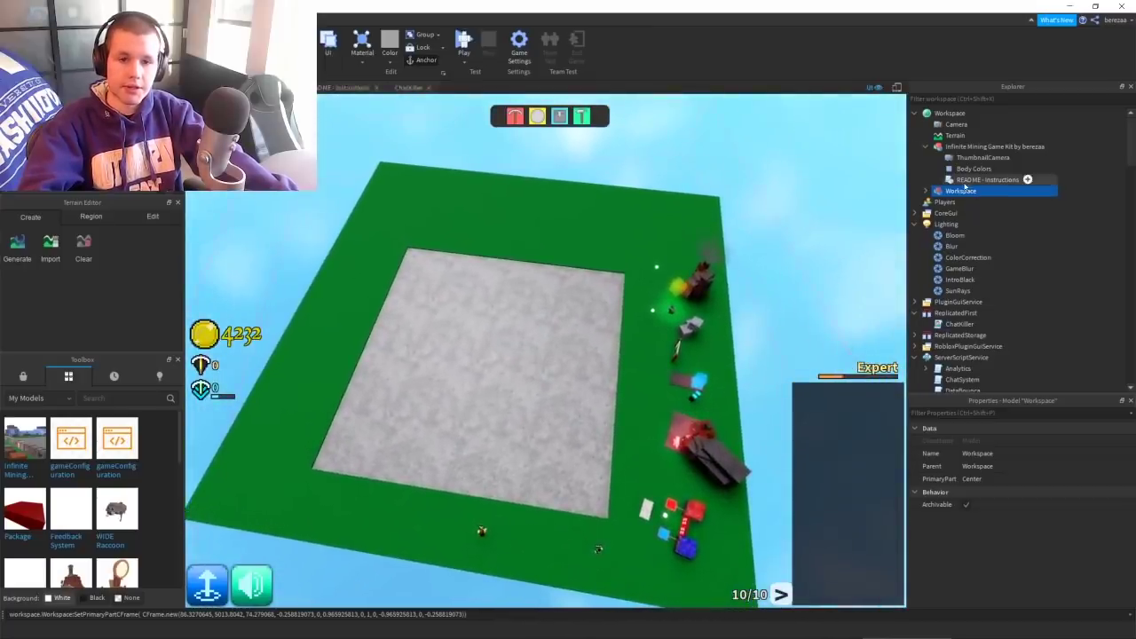
Ungroup the kit's Workspace model and delete the leftover Infinite Mining Game Kit model
{"action": "right_click", "coordinate": [956, 193]}
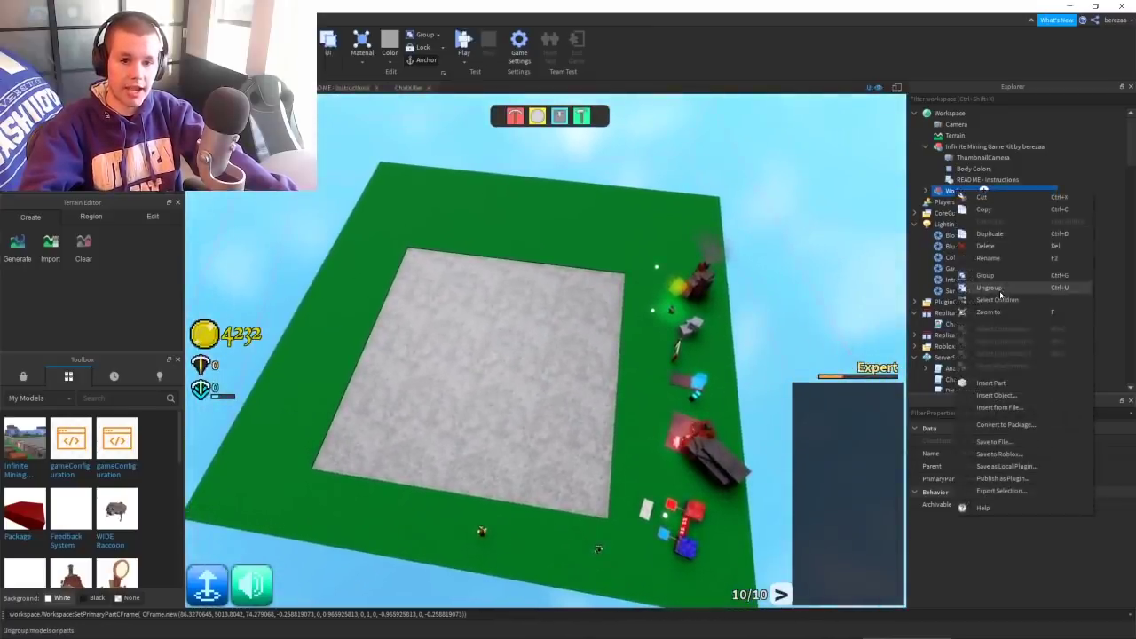
{"action": "left_click", "coordinate": [1000, 290]}
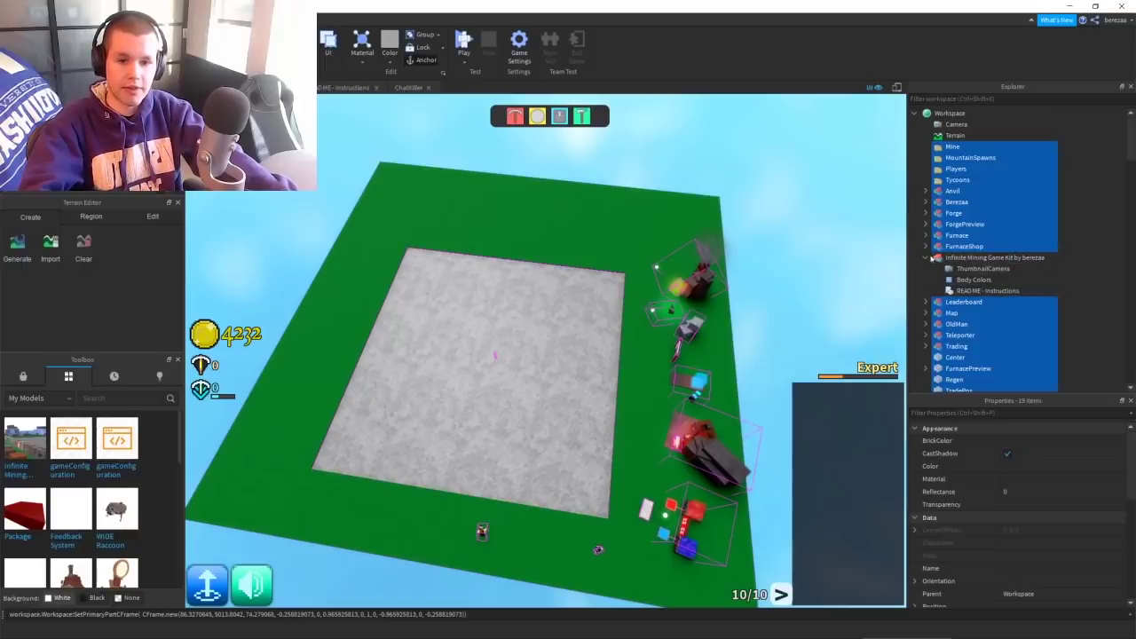
{"action": "left_click", "coordinate": [928, 258]}
{"action": "left_click", "coordinate": [1020, 257]}
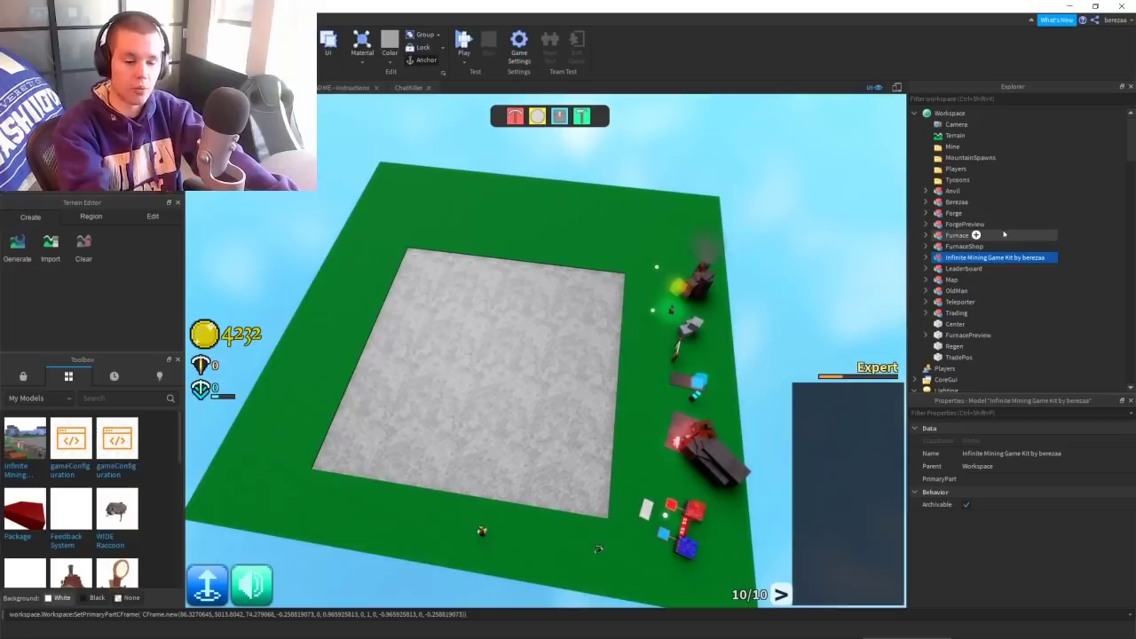
{"action": "key", "text": "Delete"}
{"action": "right_click_drag", "start_coordinate": [502, 299], "coordinate": [568, 295]}
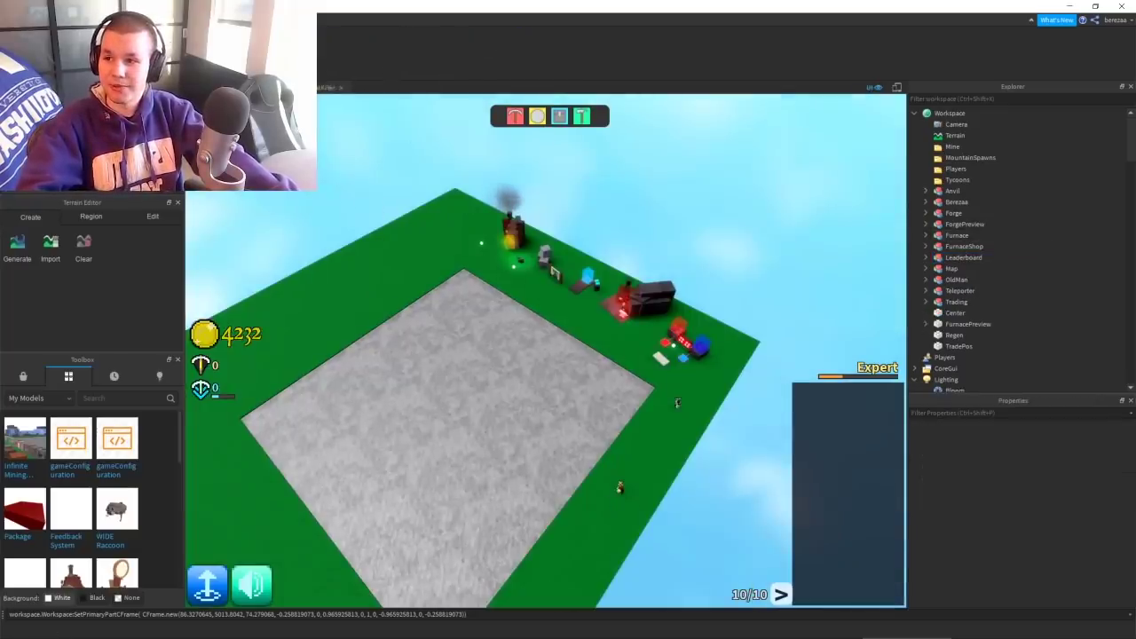
Publish the place to Roblox and start a play test of the game
{"action": "left_click", "coordinate": [15, 19]}
{"action": "left_click", "coordinate": [54, 128]}
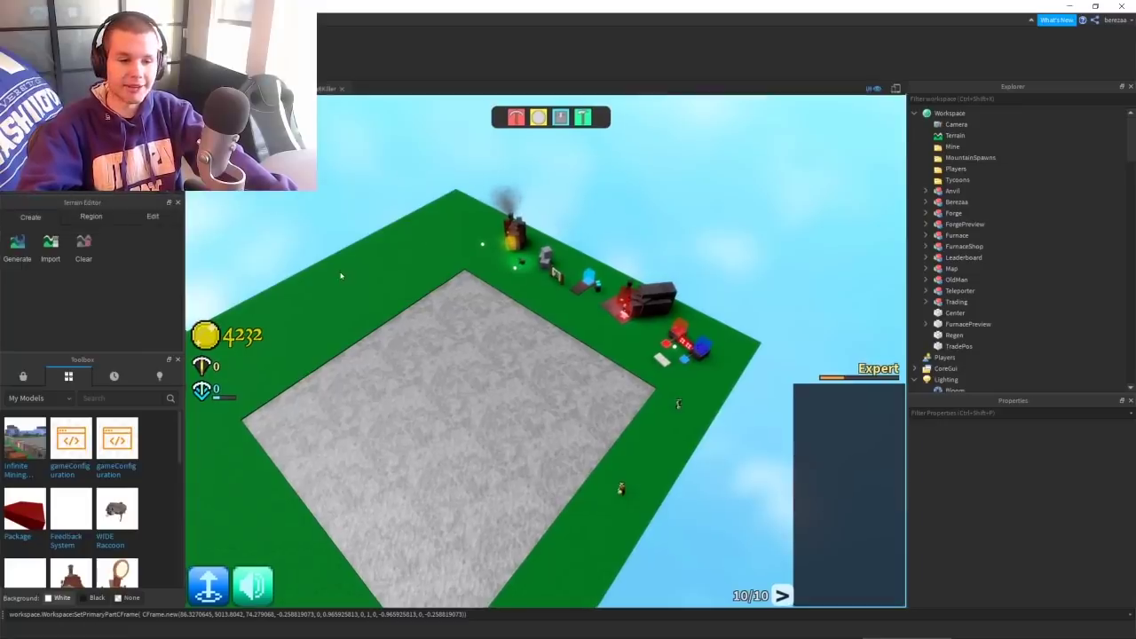
{"action": "key", "text": "F5"}
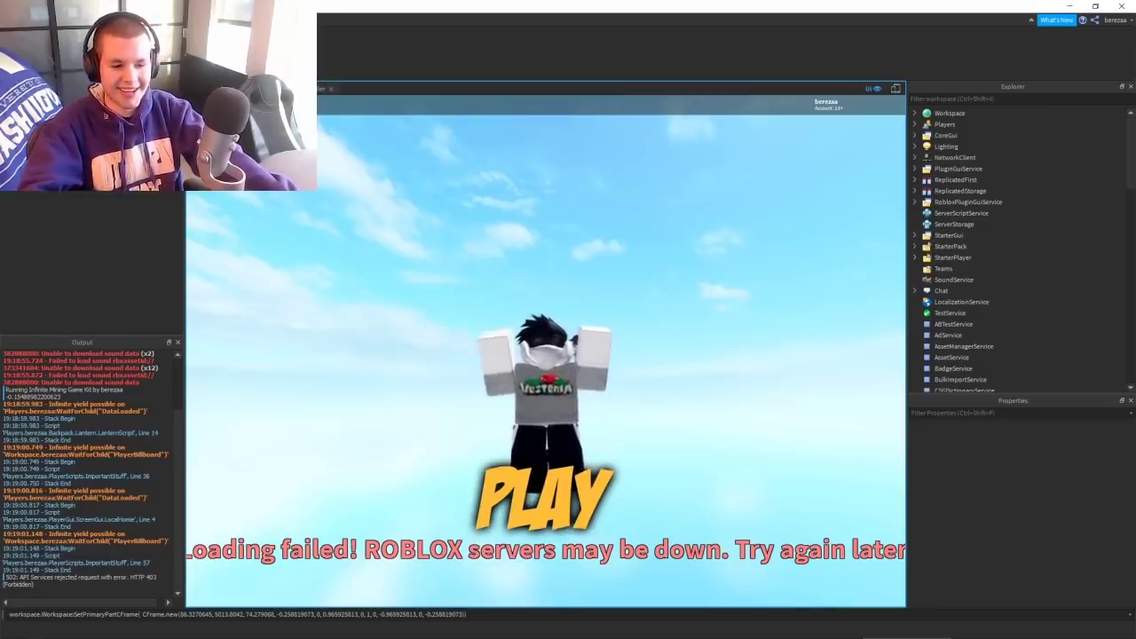
Switch to the Roblox website, enable Studio Access to API Services in Mining Game Test's configuration, and save it
{"action": "left_click_drag", "start_coordinate": [1135, 142], "coordinate": [546, 0]}
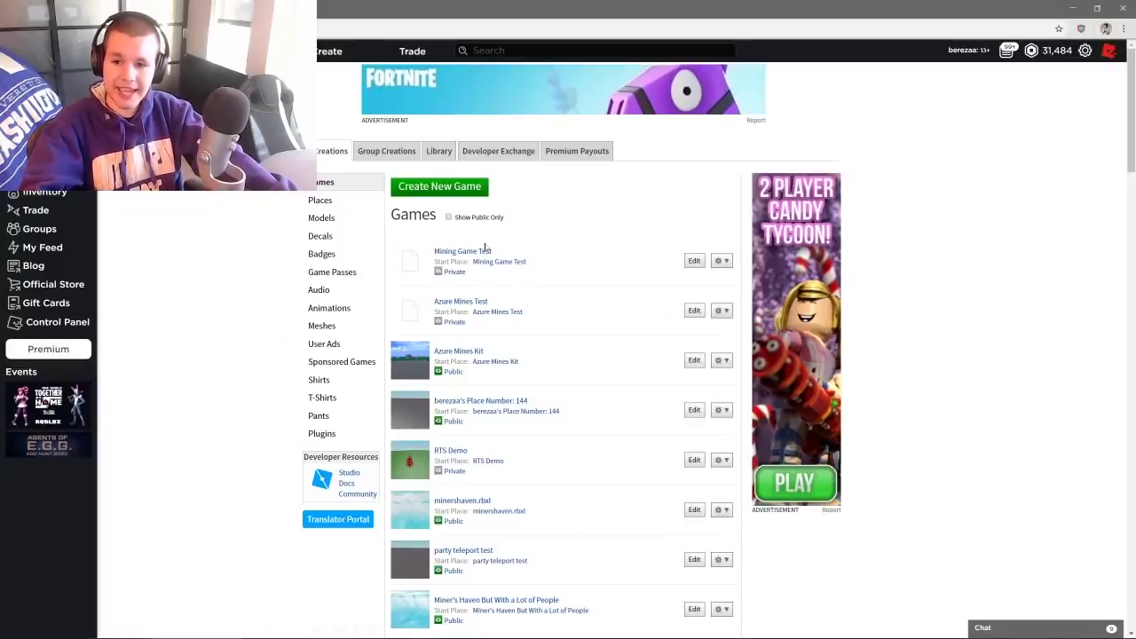
{"action": "left_click", "coordinate": [721, 260]}
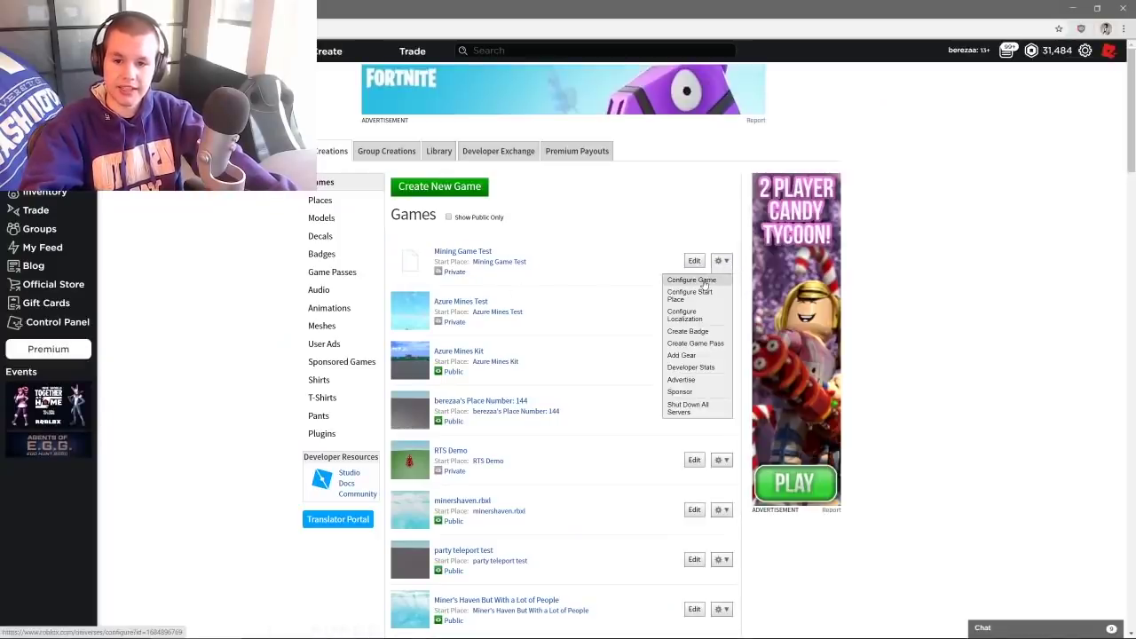
{"action": "left_click", "coordinate": [704, 284]}
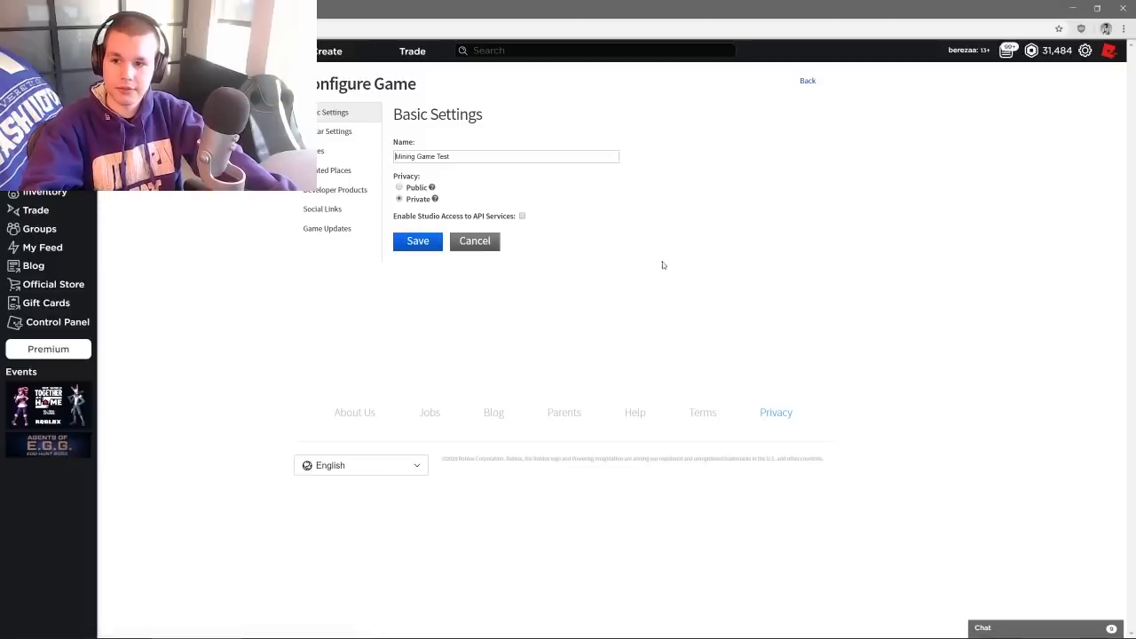
{"action": "left_click", "coordinate": [522, 216]}
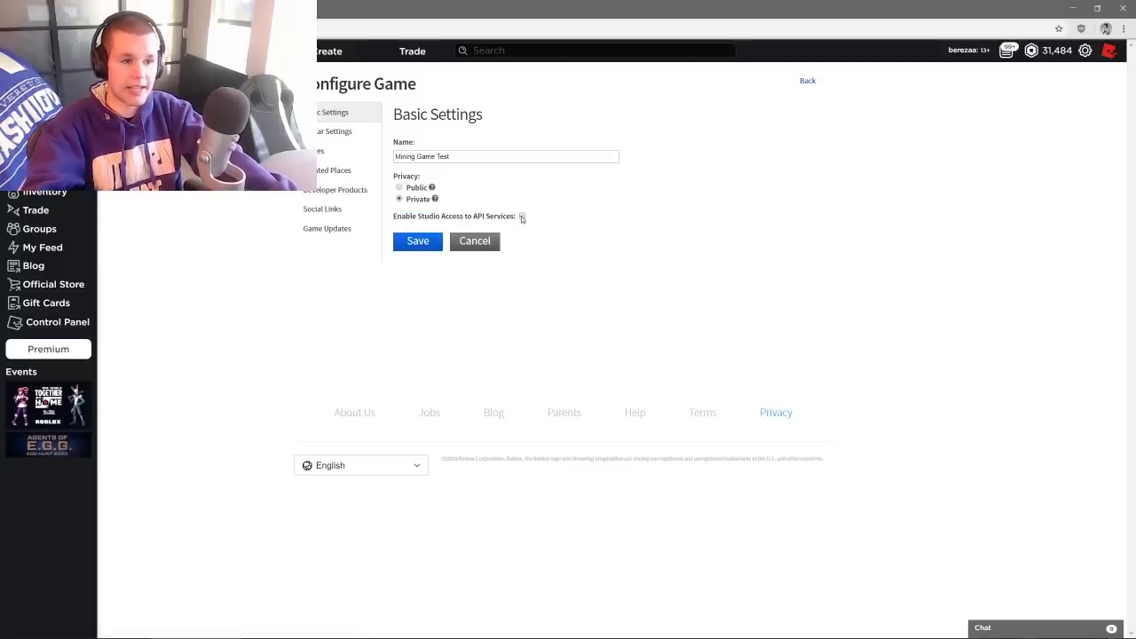
{"action": "left_click", "coordinate": [419, 241]}
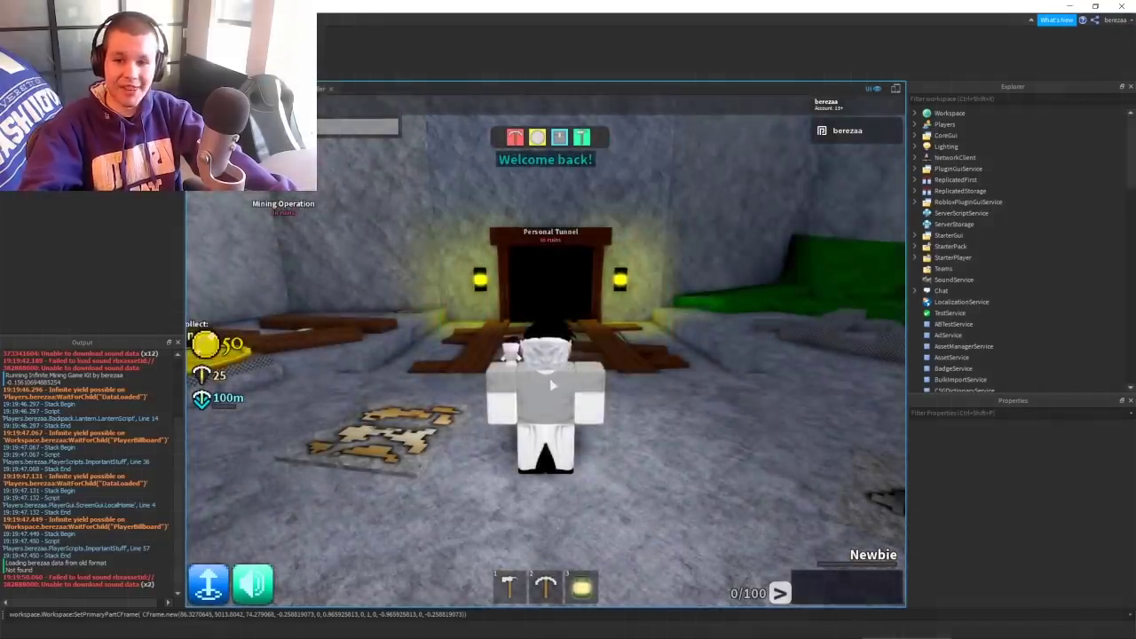
Walk the character to the ruined Teleporter Array in the play test and buy its 25-coin upgrade
{"action": "right_click_drag", "start_coordinate": [577, 401], "coordinate": [605, 409]}
{"action": "key", "text": "w"}
{"action": "key", "text": "s"}
{"action": "key", "text": "w"}
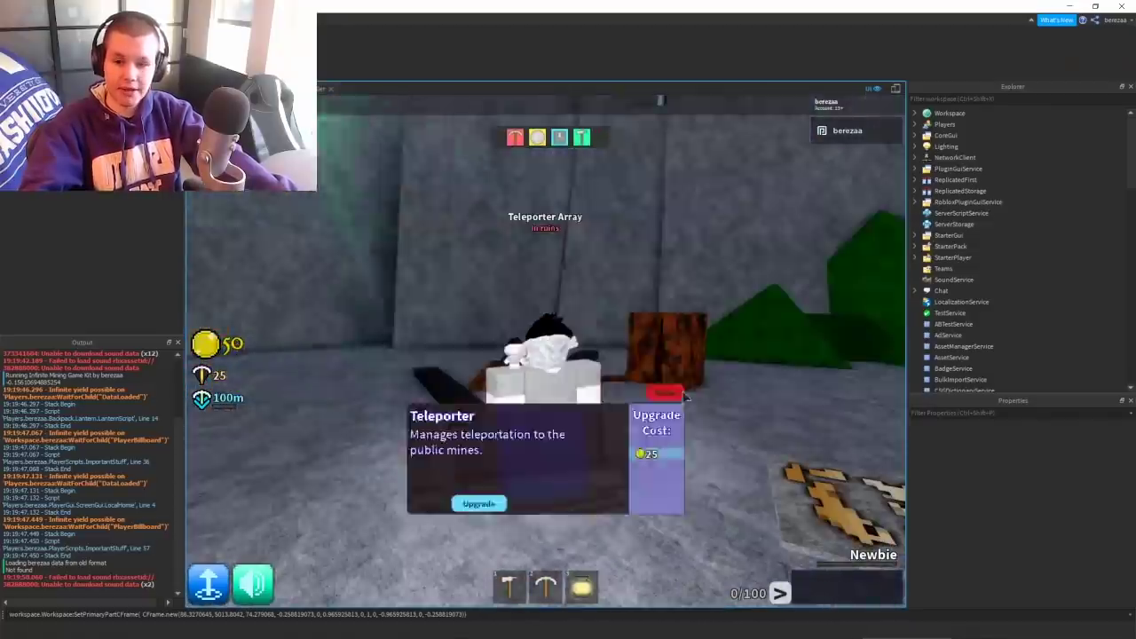
{"action": "left_click", "coordinate": [666, 393]}
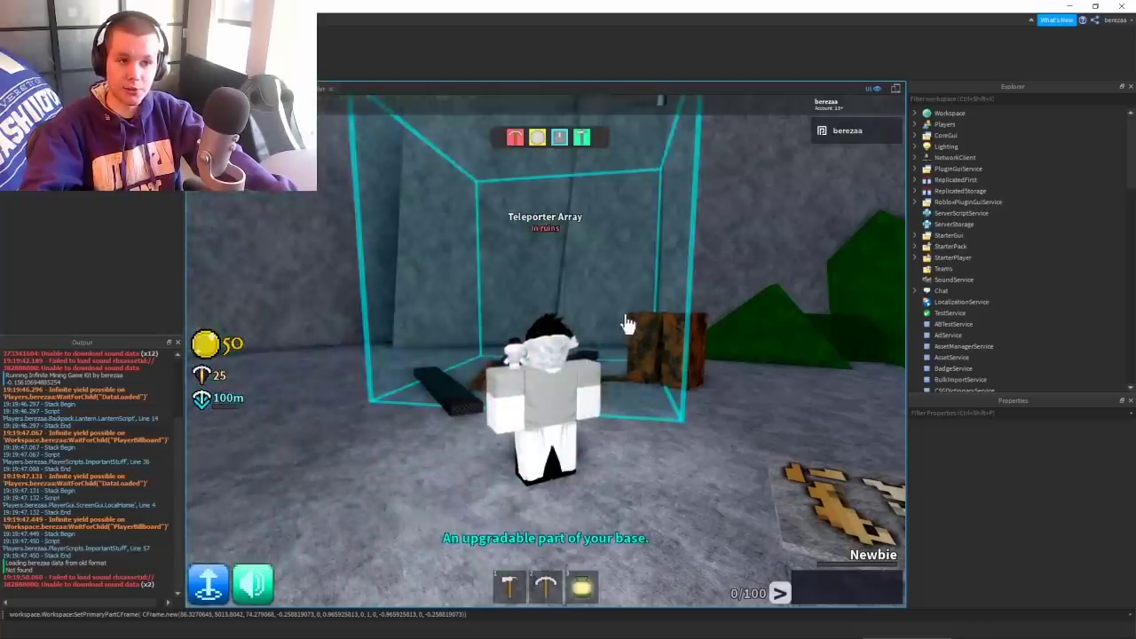
{"action": "left_click", "coordinate": [626, 322]}
{"action": "left_click", "coordinate": [484, 505]}
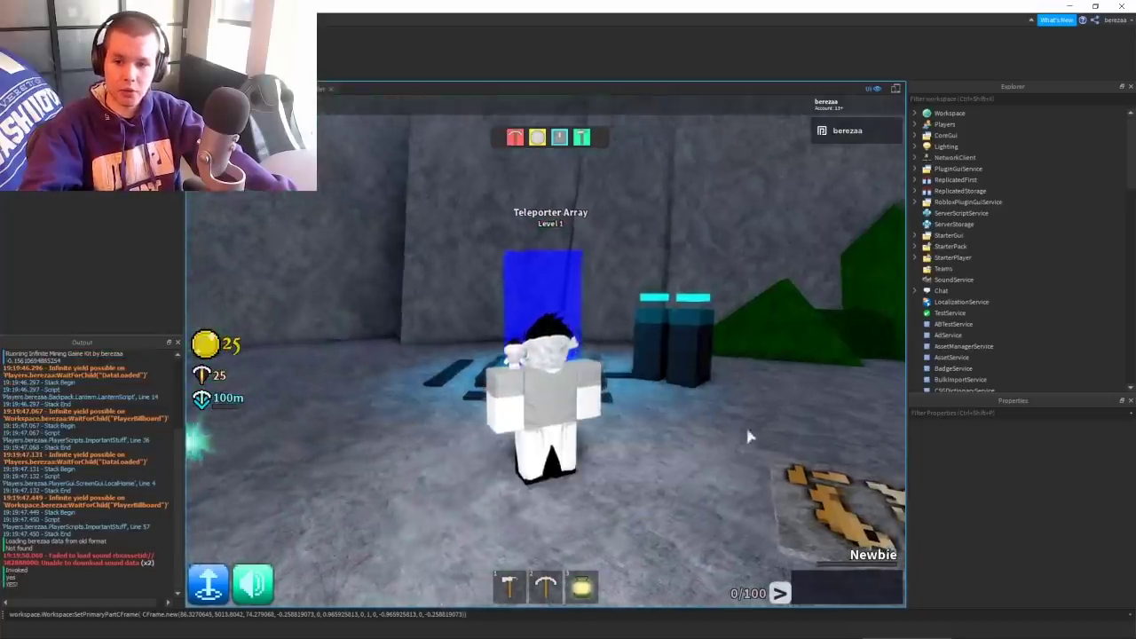
Go through the Teleporter Array and walk the character out onto the stone surface of the public mine
{"action": "key", "text": "w"}
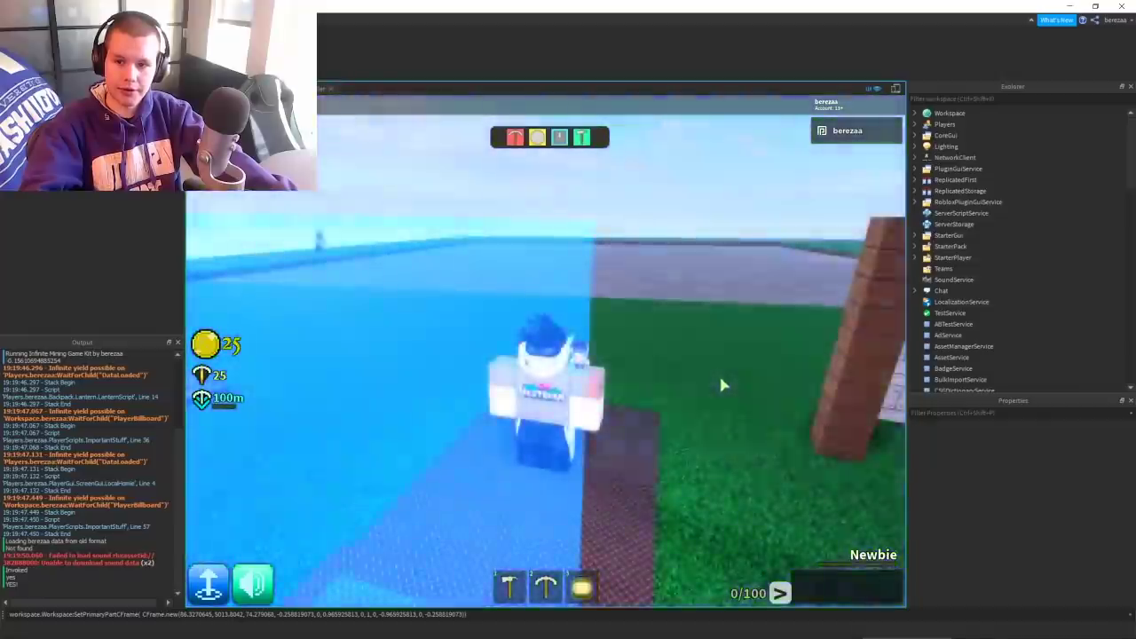
{"action": "key", "text": "w"}
{"action": "right_click_drag", "start_coordinate": [721, 384], "coordinate": [702, 381]}
{"action": "key", "text": "w"}
{"action": "scroll", "coordinate": [699, 382], "scroll_direction": "down", "scroll_amount": 2}
{"action": "key", "text": "w"}
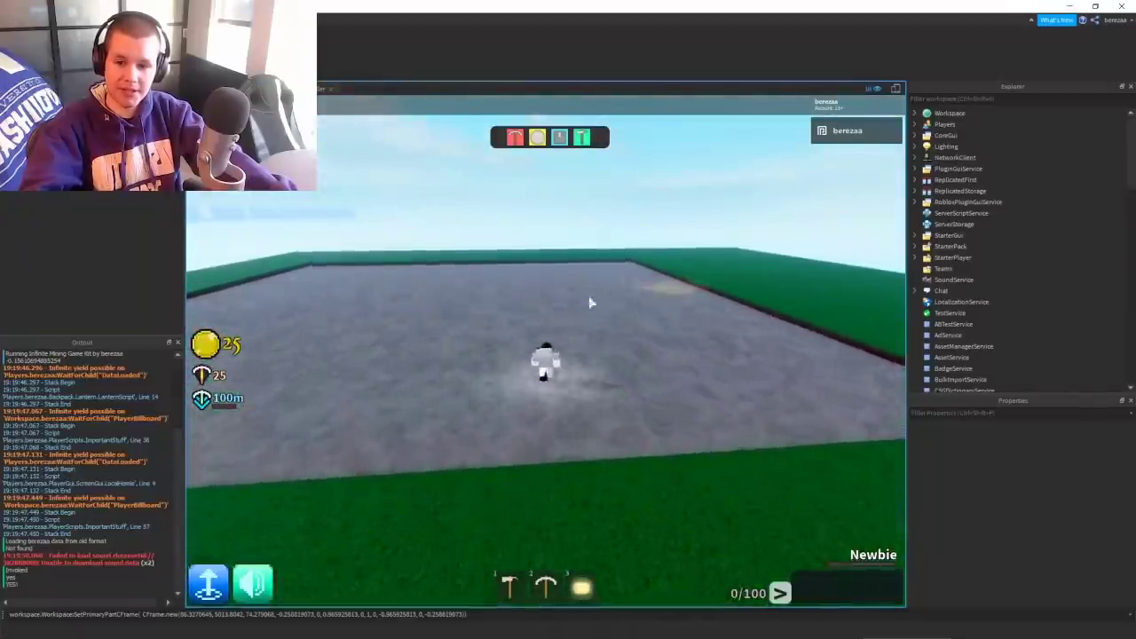
{"action": "key", "text": "w"}
{"action": "right_click_drag", "start_coordinate": [601, 337], "coordinate": [601, 337]}
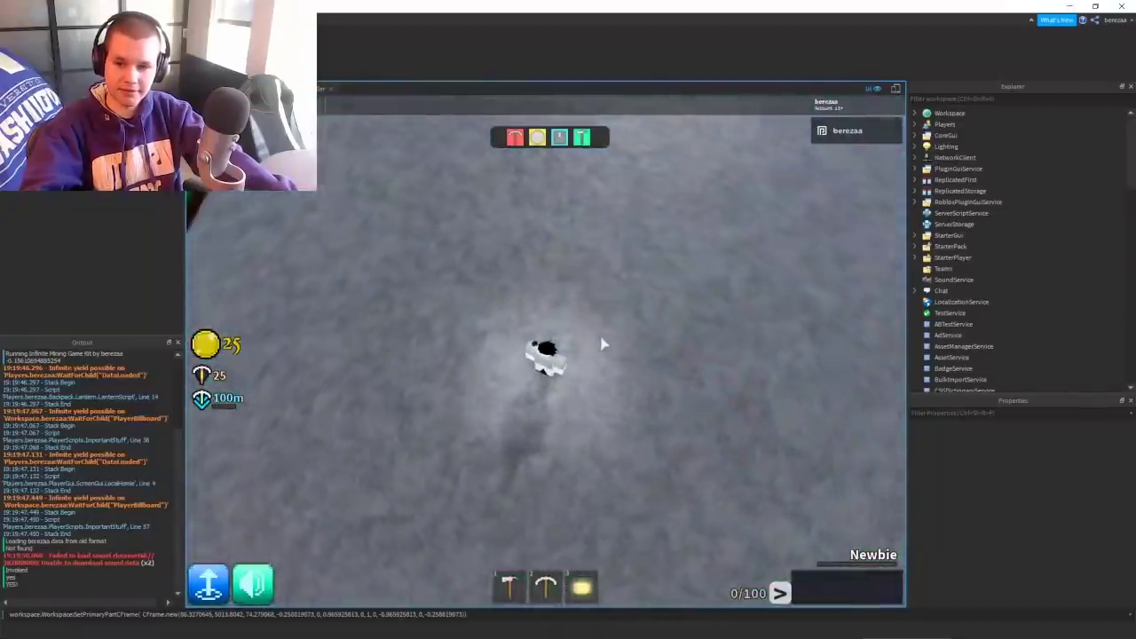
Equip the pickaxe and mine stone blocks straight down to about 7 m below the surface
{"action": "key", "text": "2"}
{"action": "left_click", "coordinate": [615, 403]}
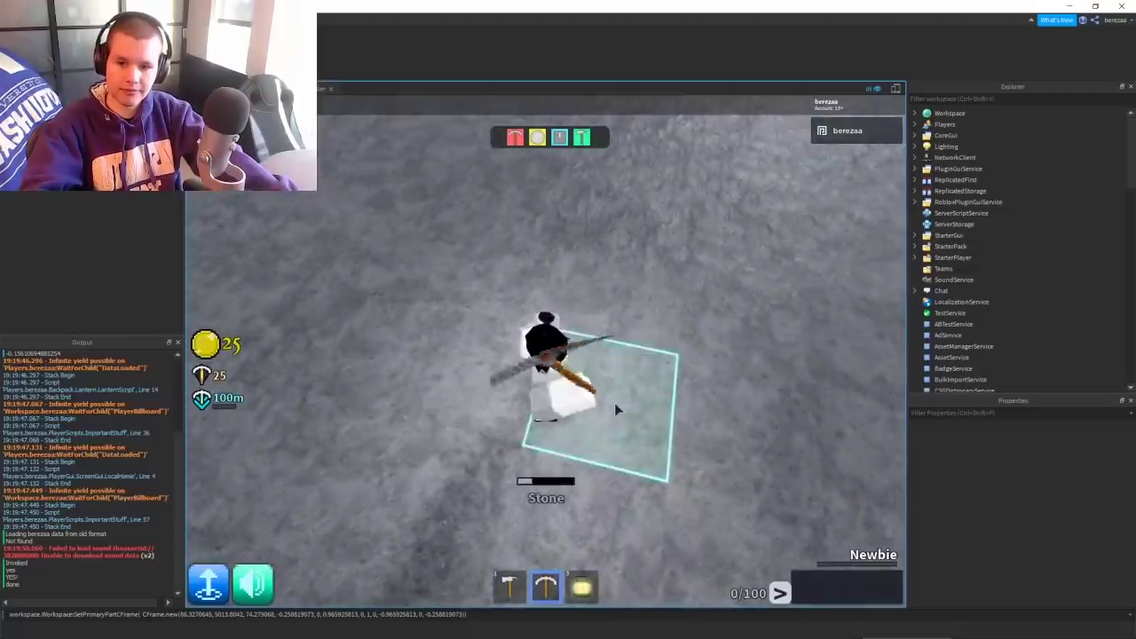
{"action": "left_click", "coordinate": [592, 399]}
{"action": "left_click", "coordinate": [568, 395]}
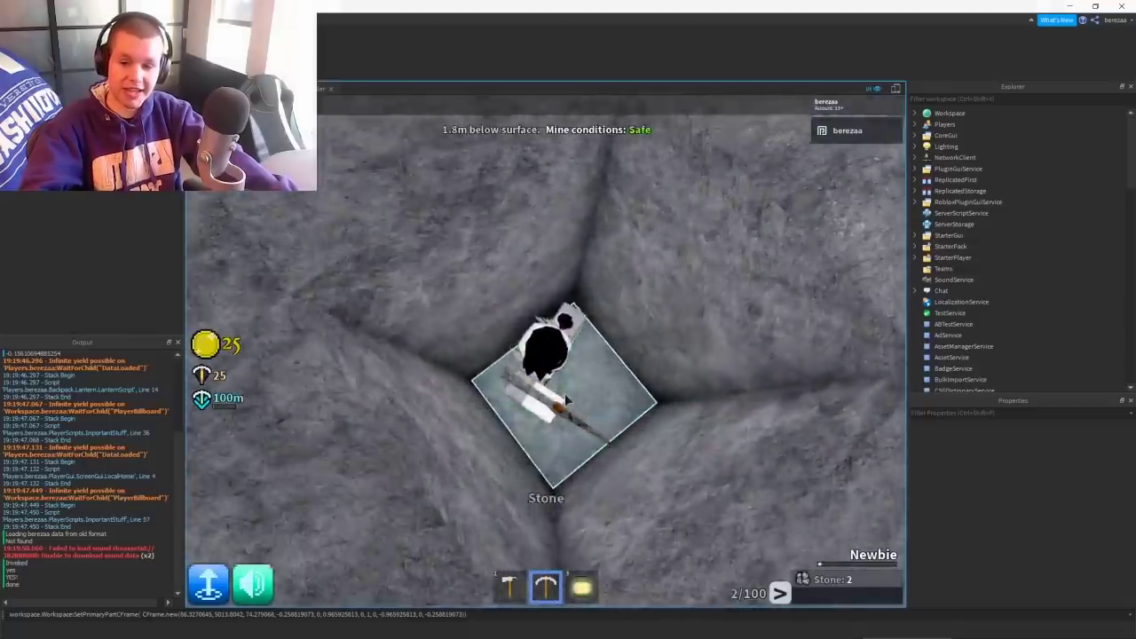
{"action": "left_click", "coordinate": [567, 399]}
{"action": "left_click", "coordinate": [567, 399]}
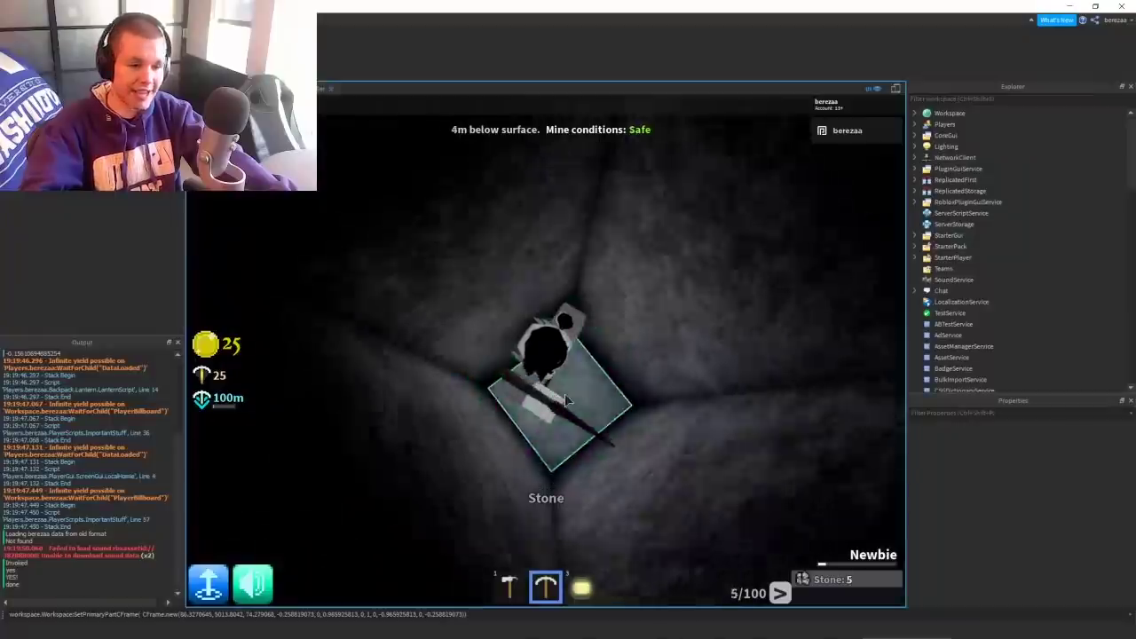
{"action": "left_click", "coordinate": [566, 399]}
{"action": "left_click", "coordinate": [565, 400]}
{"action": "left_click", "coordinate": [566, 400]}
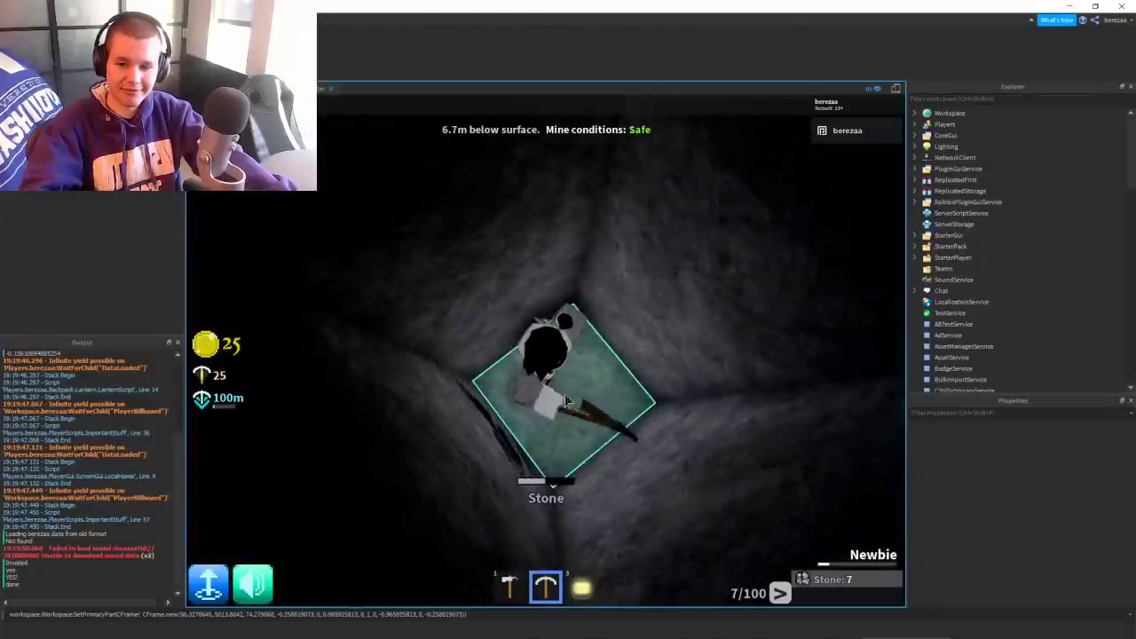
{"action": "left_click", "coordinate": [565, 400]}
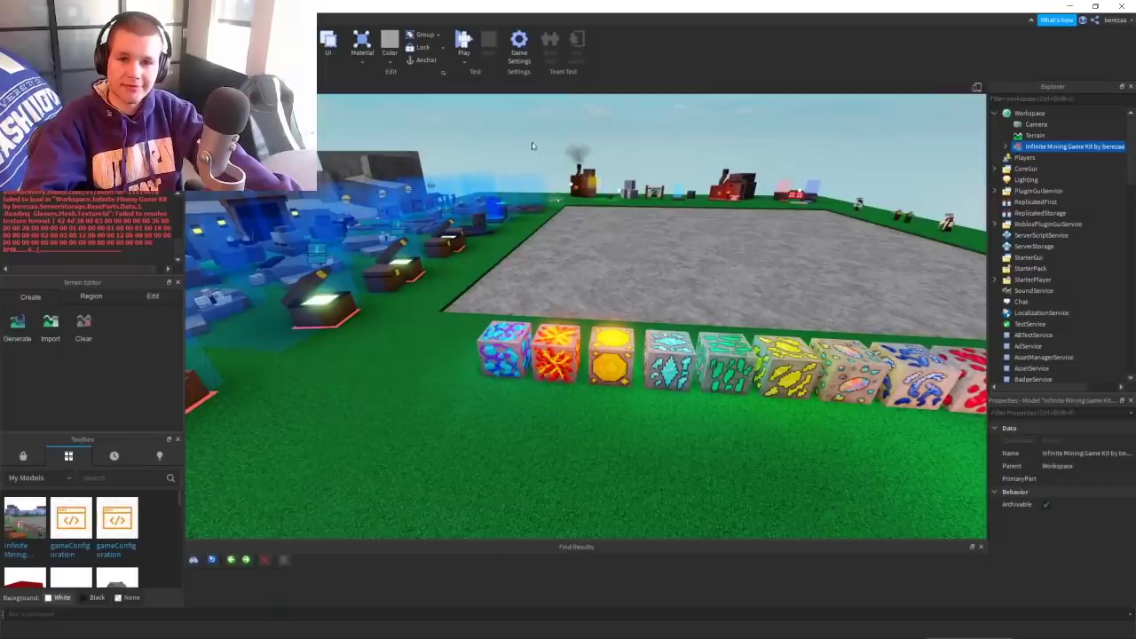
Examine the unpacked kit's mine, base machines and ore blocks, and expand the Infinite Mining Game Kit model to view its folders
{"action": "left_click", "coordinate": [526, 137]}
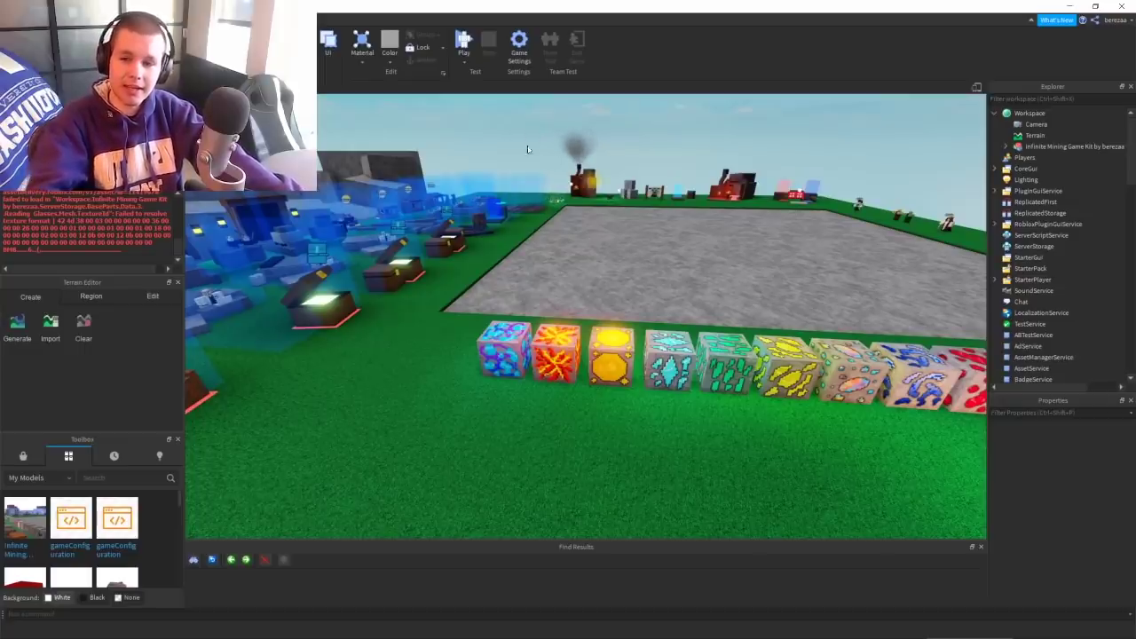
{"action": "right_click_drag", "start_coordinate": [527, 149], "coordinate": [513, 163]}
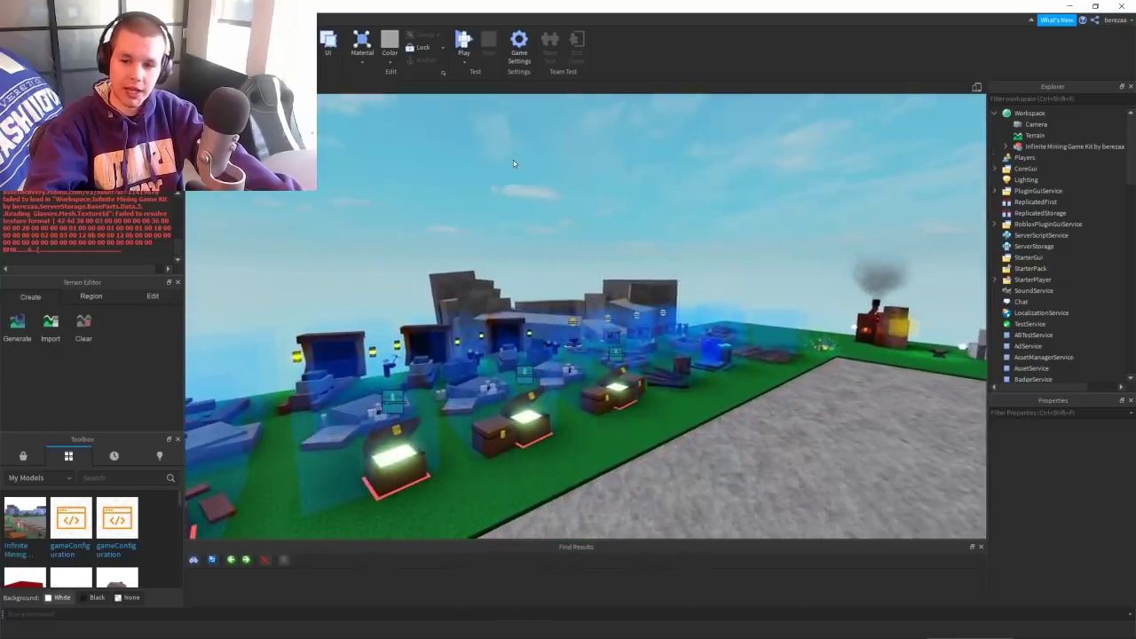
{"action": "key", "text": "s"}
{"action": "right_click_drag", "start_coordinate": [569, 224], "coordinate": [570, 225]}
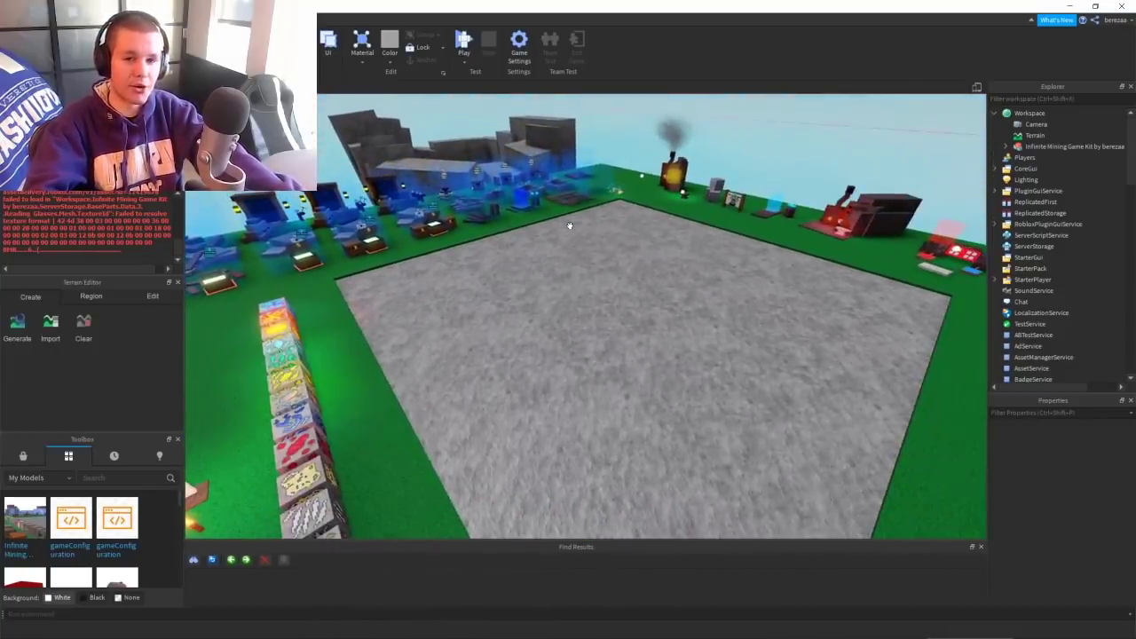
{"action": "left_click", "coordinate": [1005, 146]}
{"action": "key", "text": "d"}
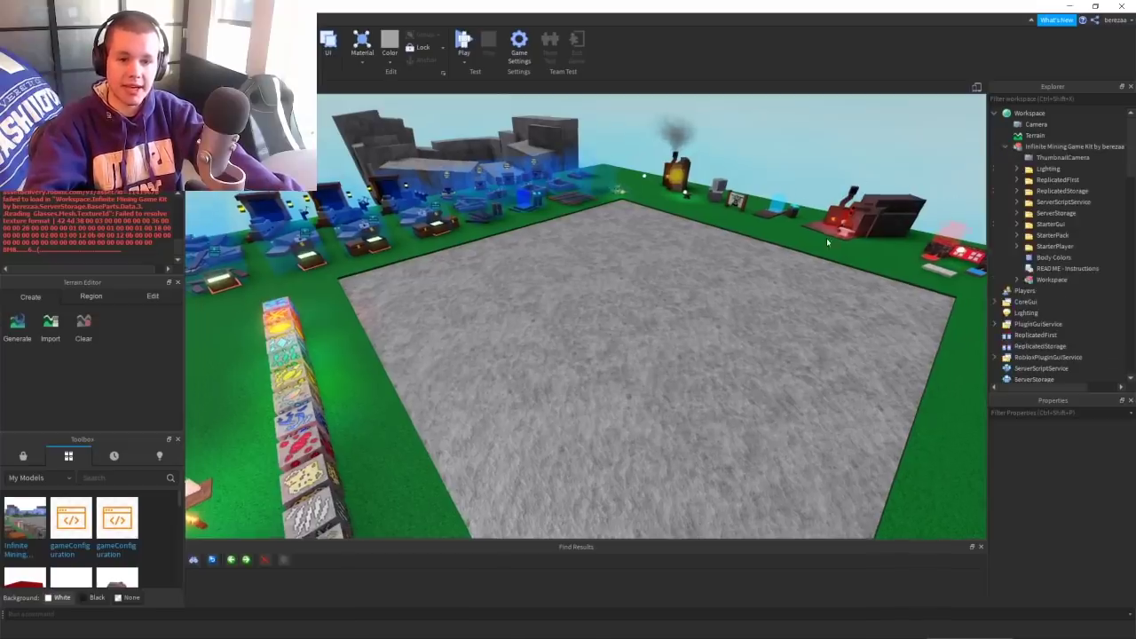
{"action": "right_click_drag", "start_coordinate": [827, 242], "coordinate": [830, 237]}
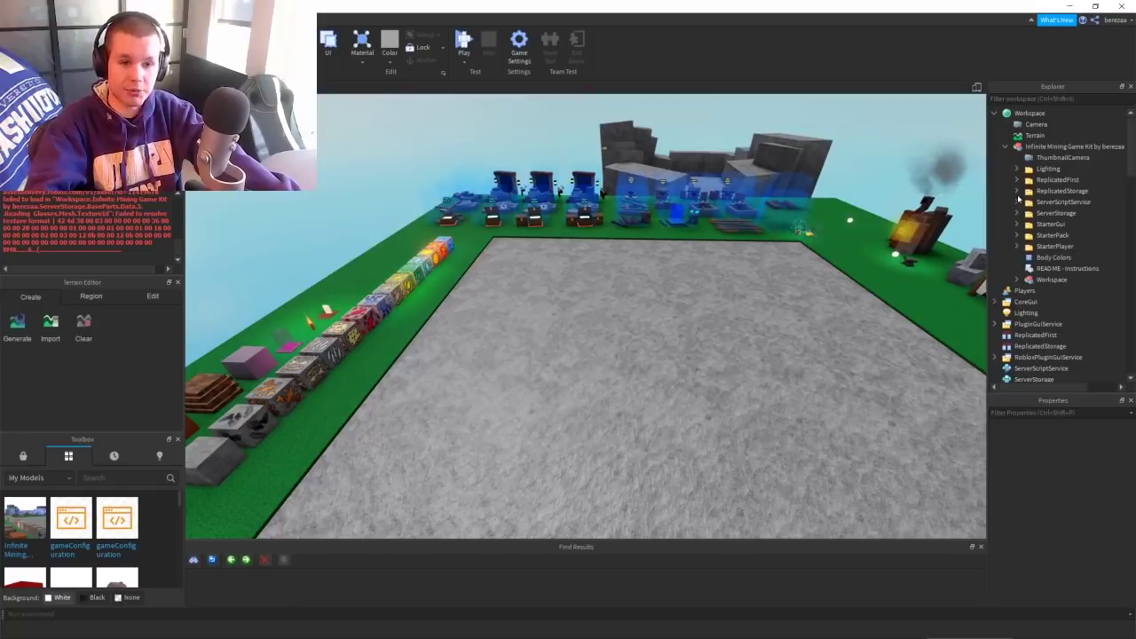
{"action": "right_click_drag", "start_coordinate": [731, 239], "coordinate": [732, 243]}
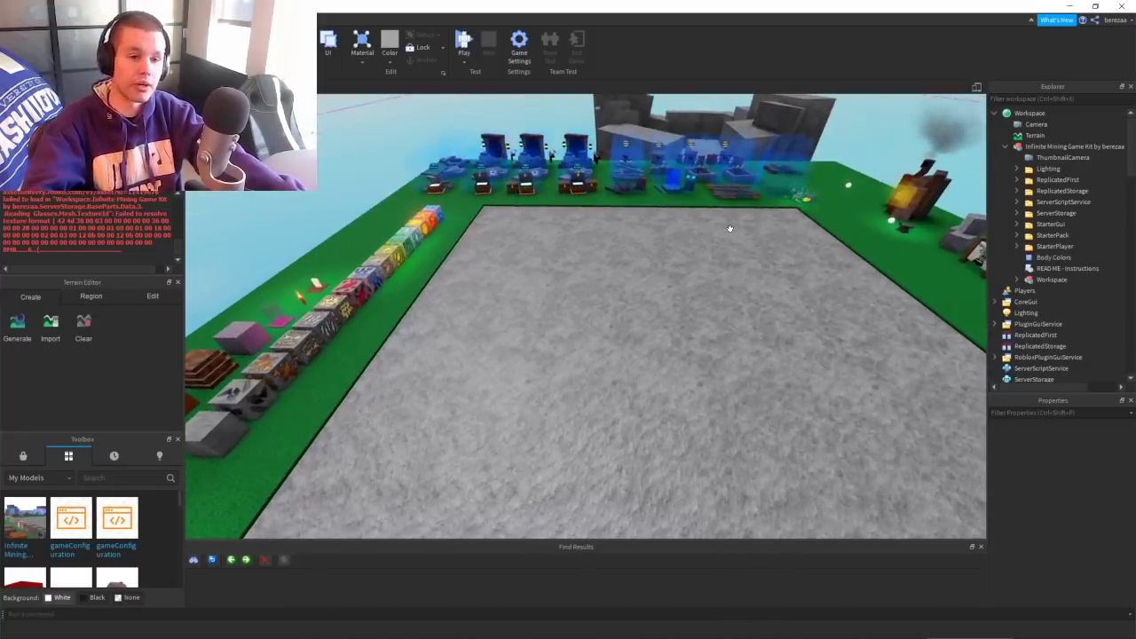
Find the Azure ore in the kit's ReplicatedStorage Ores folder, select it and focus the view on its block
{"action": "left_click", "coordinate": [1017, 192]}
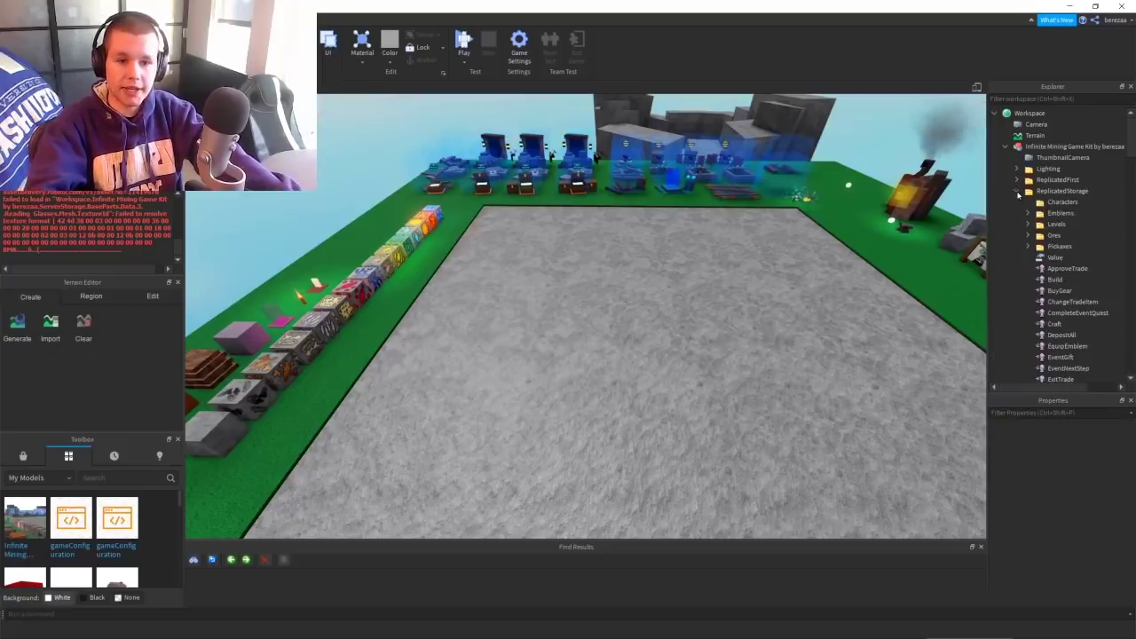
{"action": "left_click", "coordinate": [1030, 235]}
{"action": "scroll", "coordinate": [1037, 229], "scroll_direction": "down", "scroll_amount": 5}
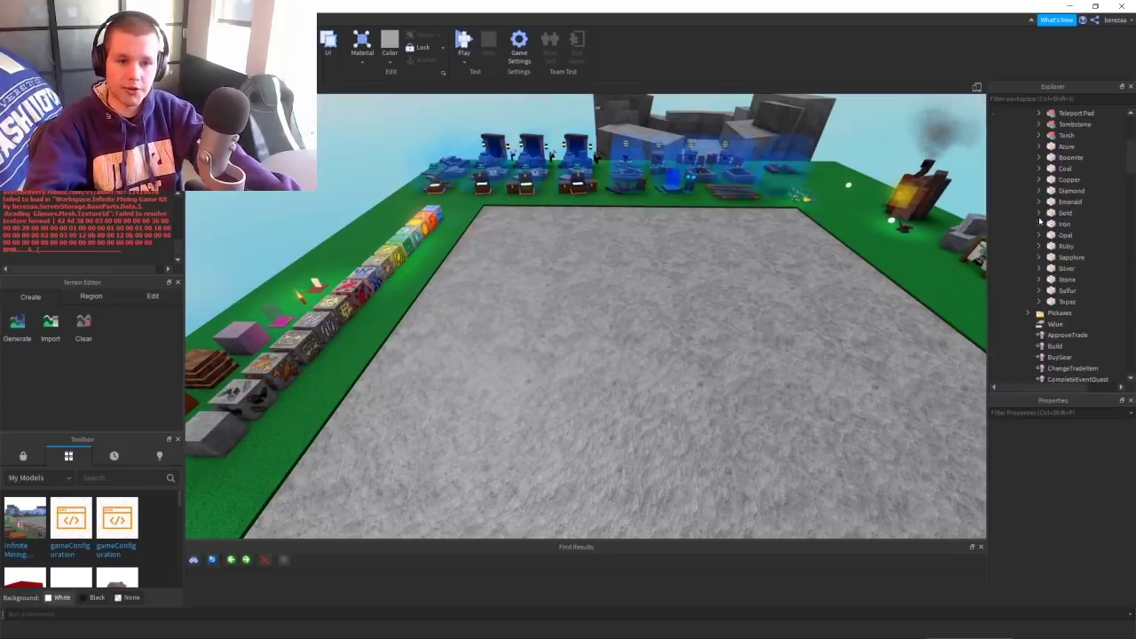
{"action": "key", "text": "w"}
{"action": "right_click_drag", "start_coordinate": [799, 272], "coordinate": [799, 271]}
{"action": "left_click", "coordinate": [1069, 146]}
{"action": "key", "text": "f"}
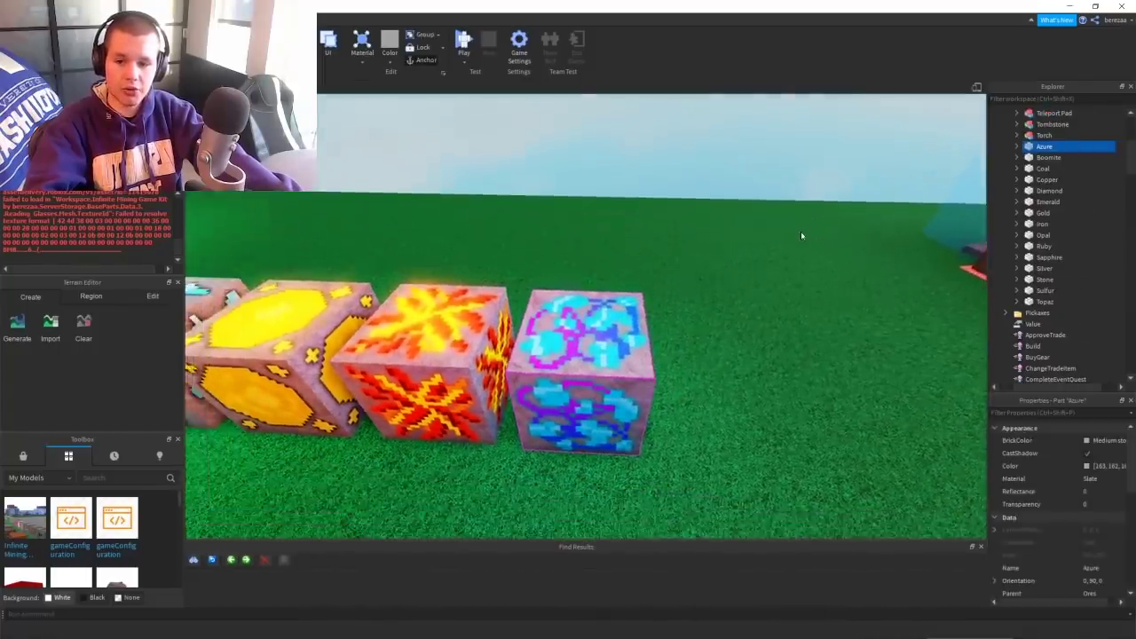
Place a duplicate of the Azure ore on the grass beside the original and rename it Green Azure
{"action": "key", "text": "ctrl+d"}
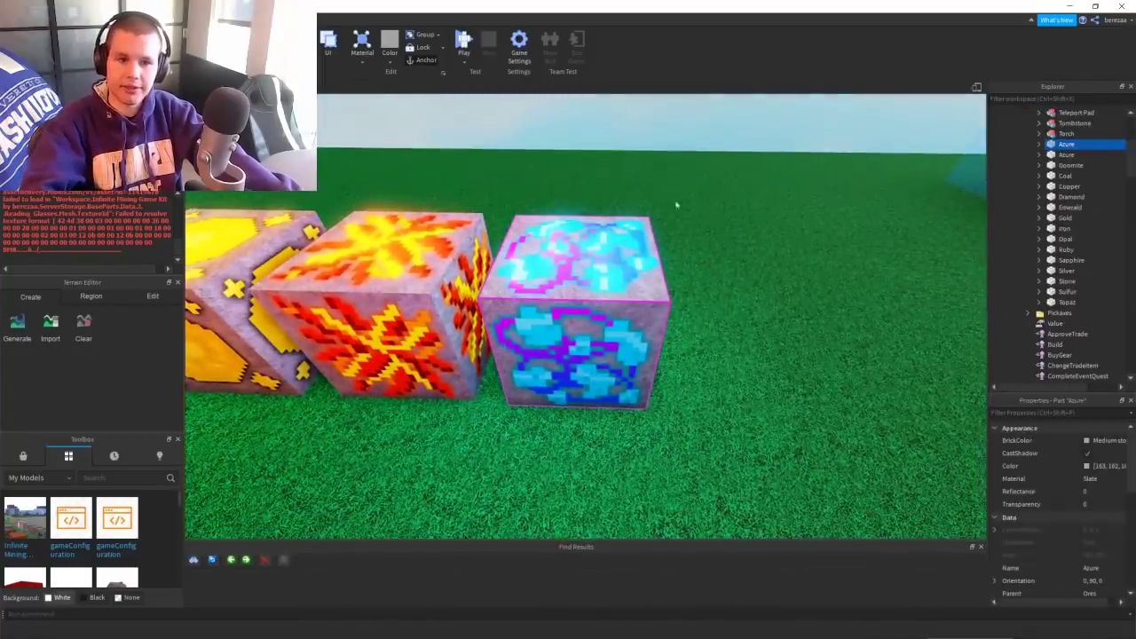
{"action": "left_click", "coordinate": [105, 43]}
{"action": "left_click_drag", "start_coordinate": [720, 315], "coordinate": [842, 311]}
{"action": "key", "text": "d"}
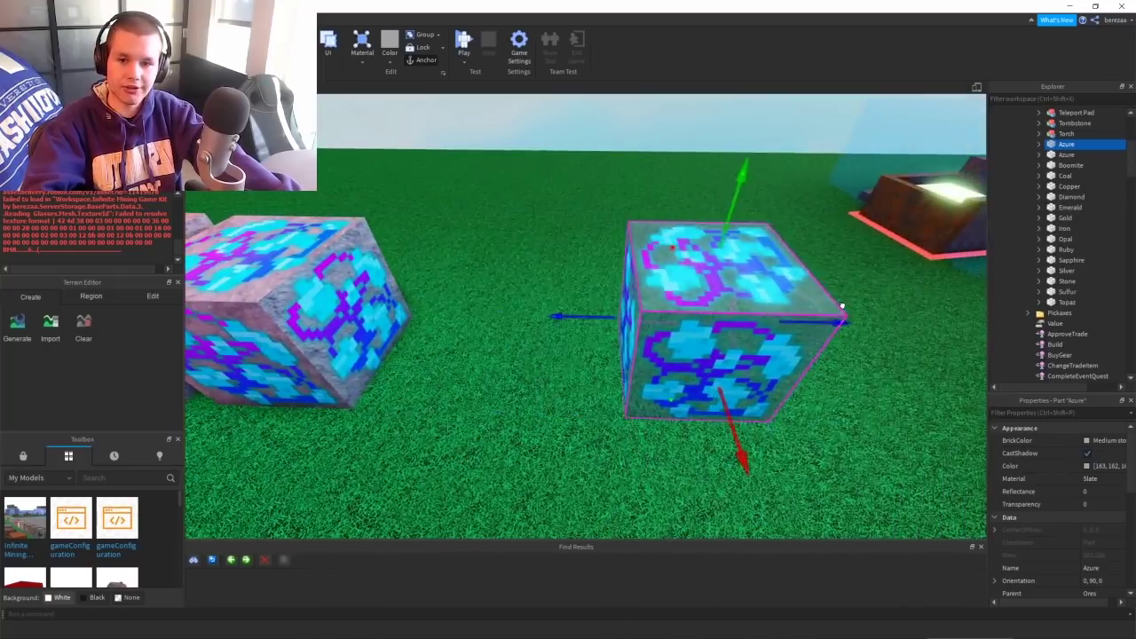
{"action": "left_click", "coordinate": [875, 371]}
{"action": "left_click", "coordinate": [1025, 146]}
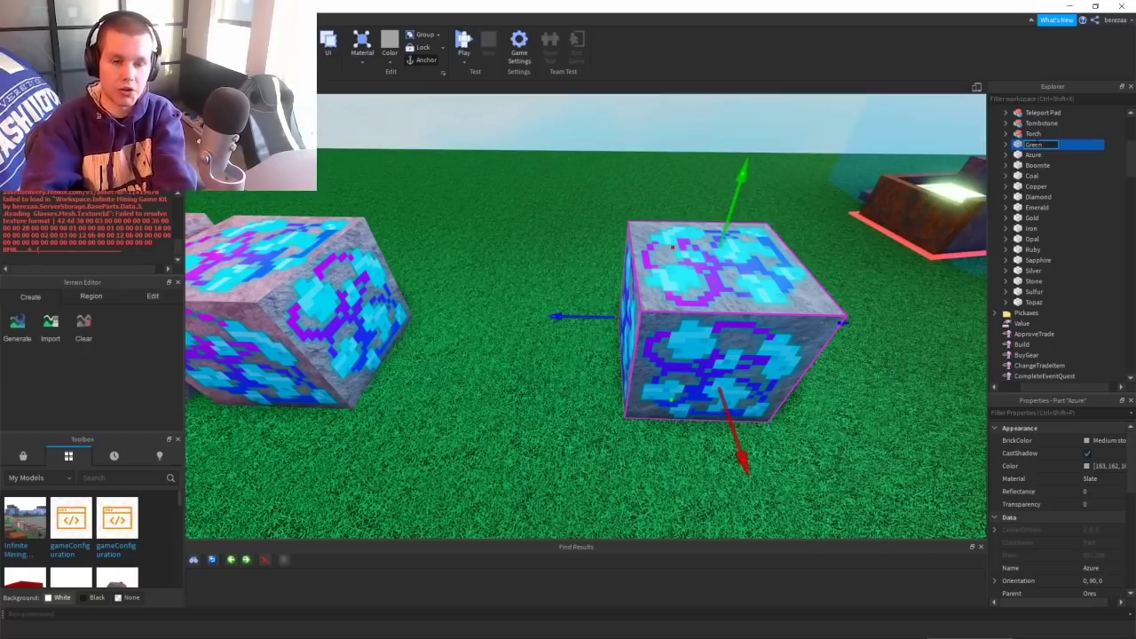
Examine the Green Azure ore's CoinValue, Id, depth and rarity values, comparing its Id with the Coal ore's
{"action": "left_click", "coordinate": [1007, 145]}
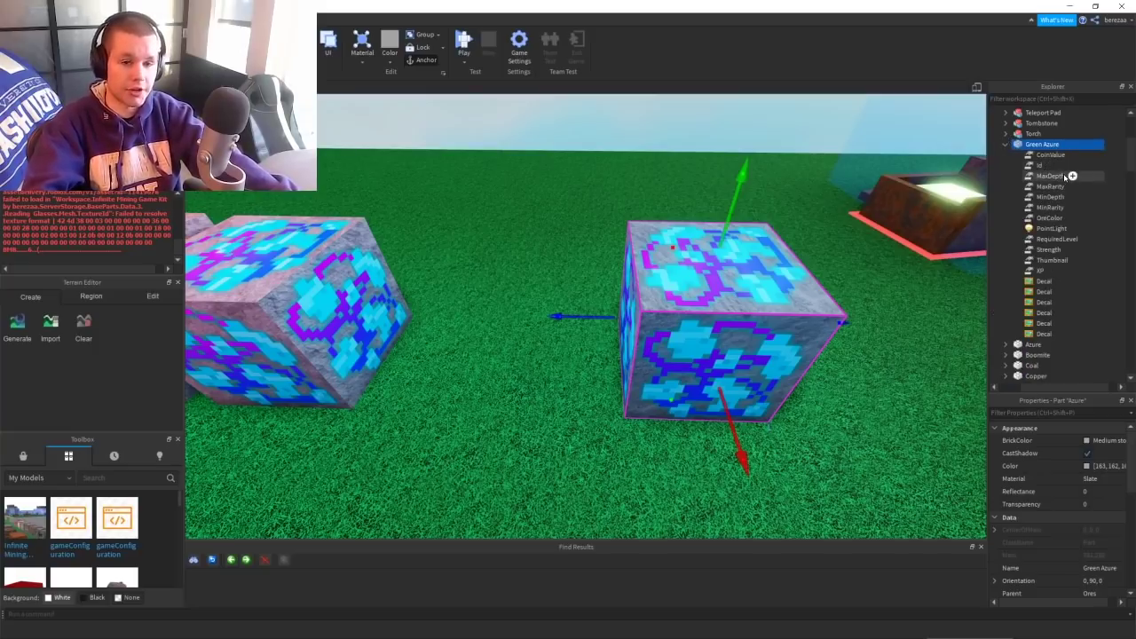
{"action": "left_click", "coordinate": [1041, 156]}
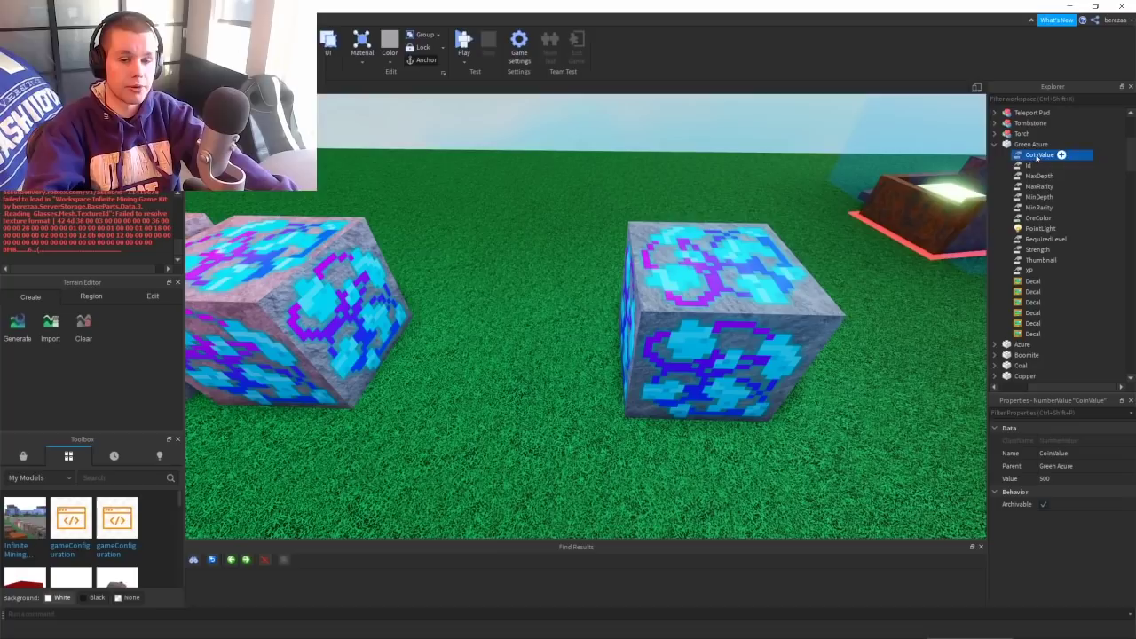
{"action": "left_click", "coordinate": [1021, 166]}
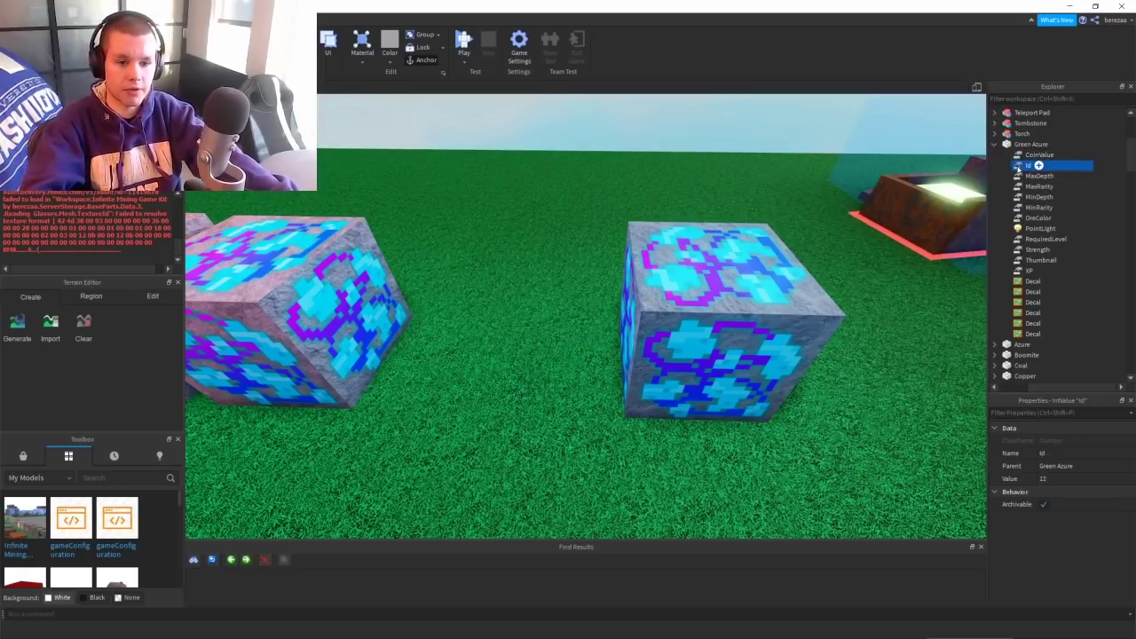
{"action": "scroll", "coordinate": [1020, 169], "scroll_direction": "down", "scroll_amount": 3}
{"action": "left_click", "coordinate": [995, 260]}
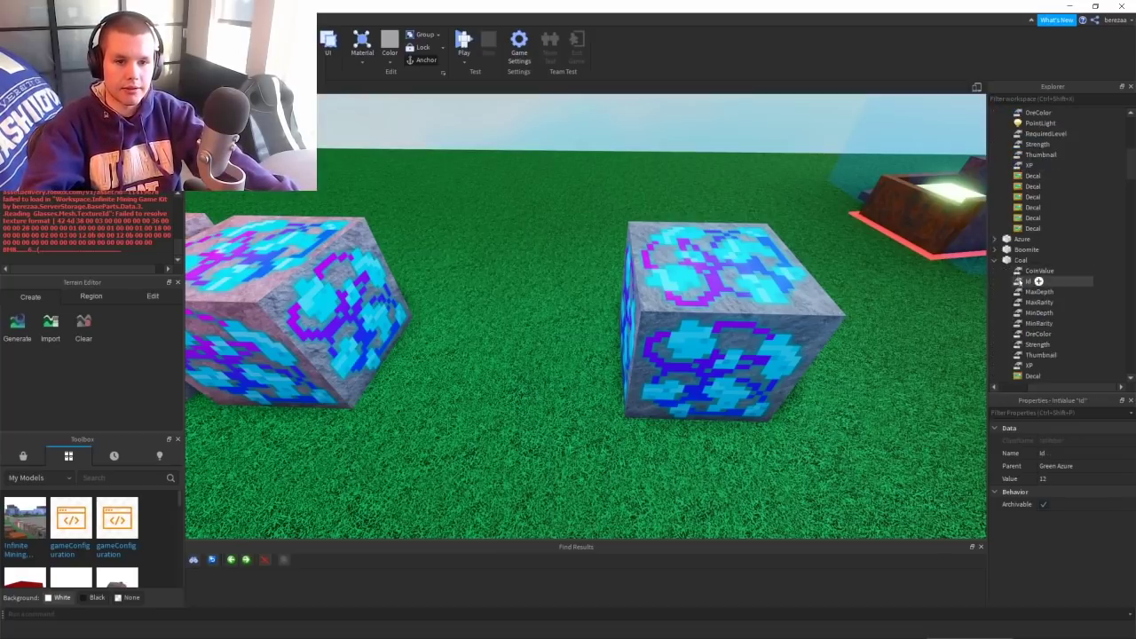
{"action": "left_click_drag", "start_coordinate": [1039, 281], "coordinate": [1033, 246]}
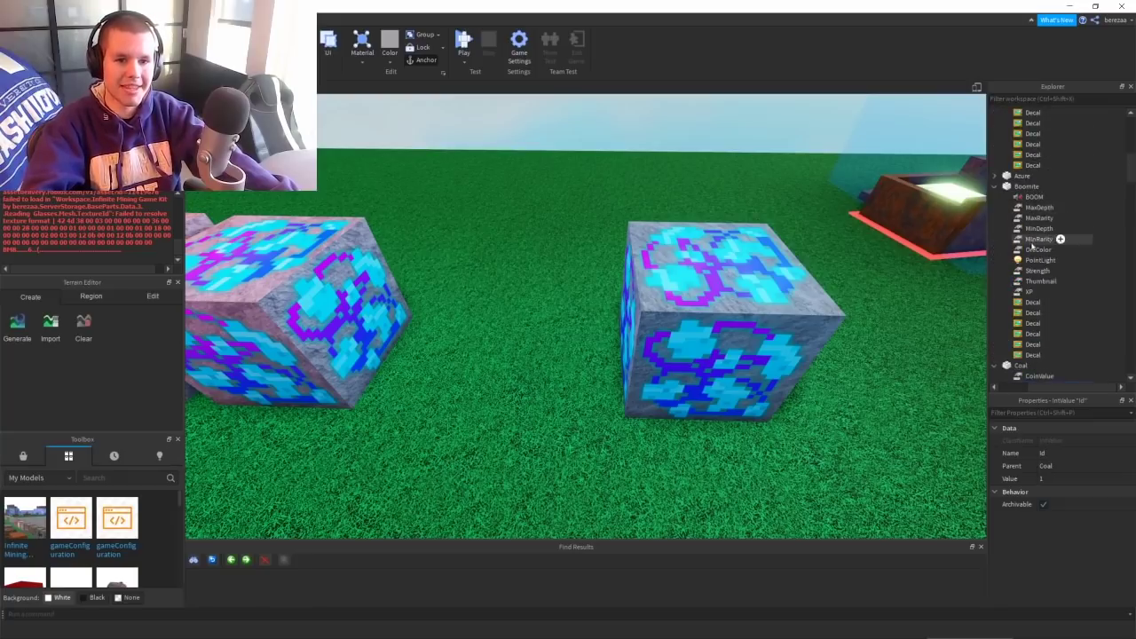
{"action": "scroll", "coordinate": [1032, 282], "scroll_direction": "up", "scroll_amount": 6}
{"action": "left_click", "coordinate": [1041, 222]}
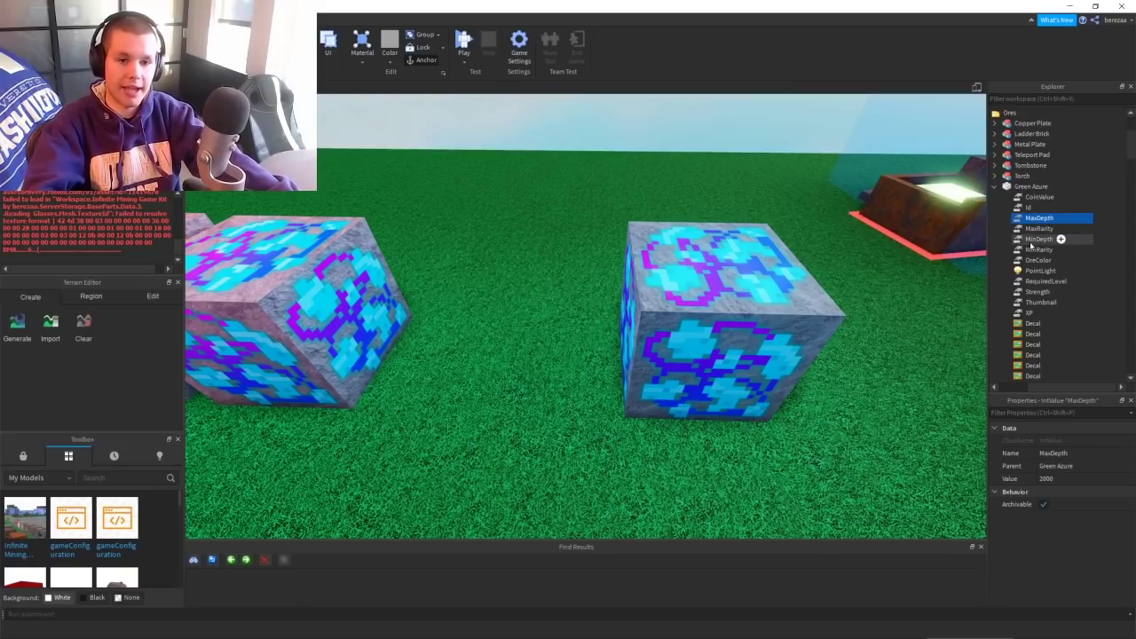
{"action": "left_click", "coordinate": [1040, 240]}
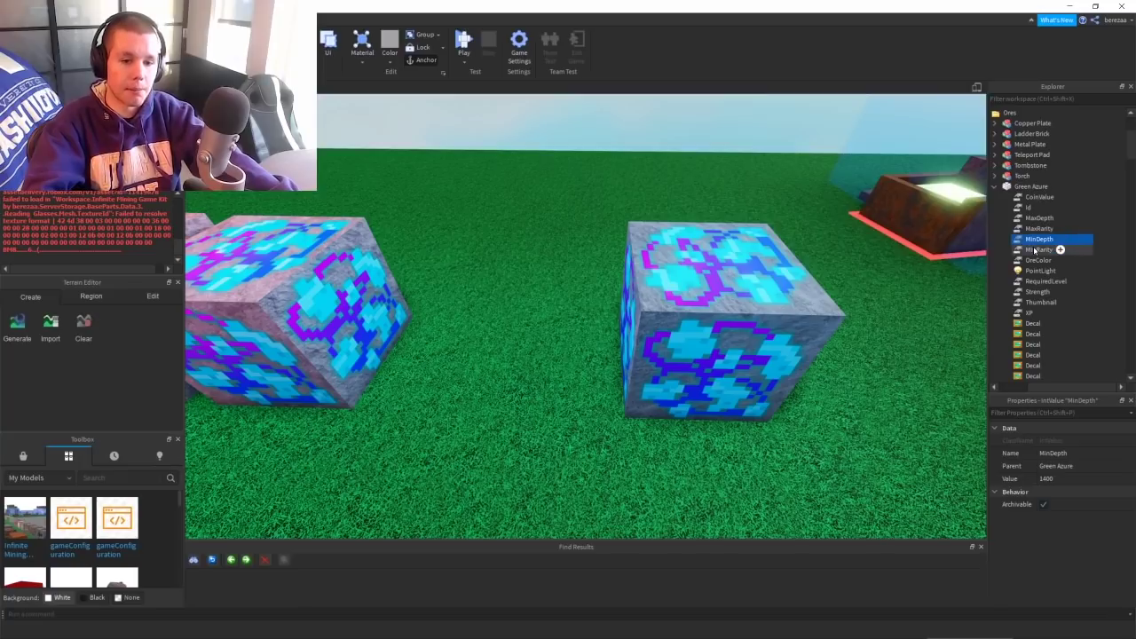
{"action": "left_click", "coordinate": [1035, 251]}
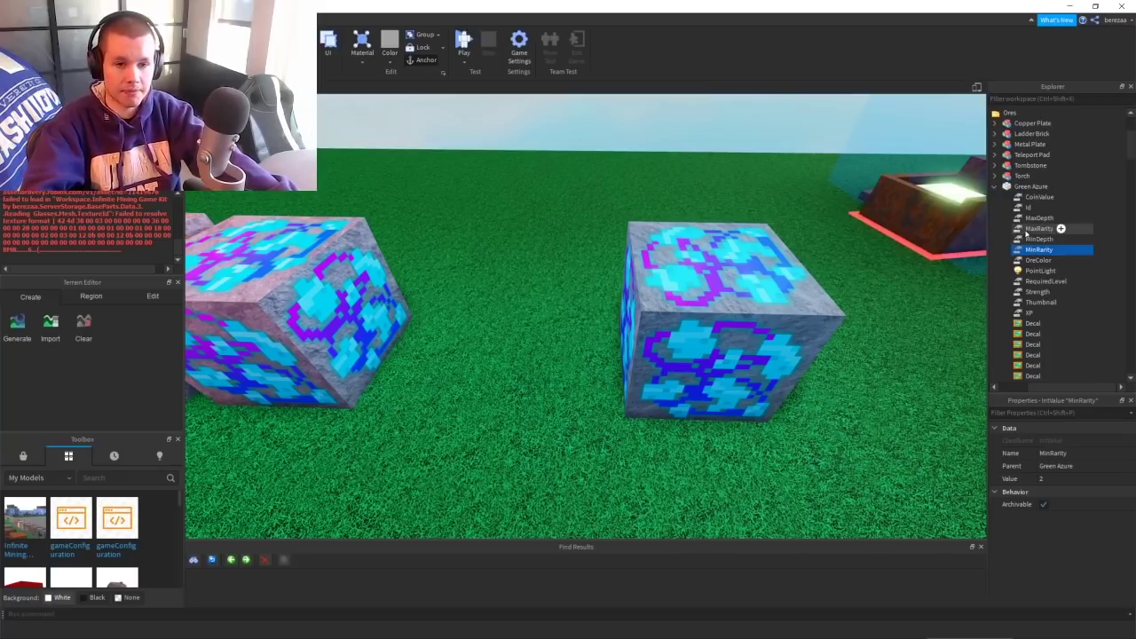
{"action": "left_click", "coordinate": [1031, 229]}
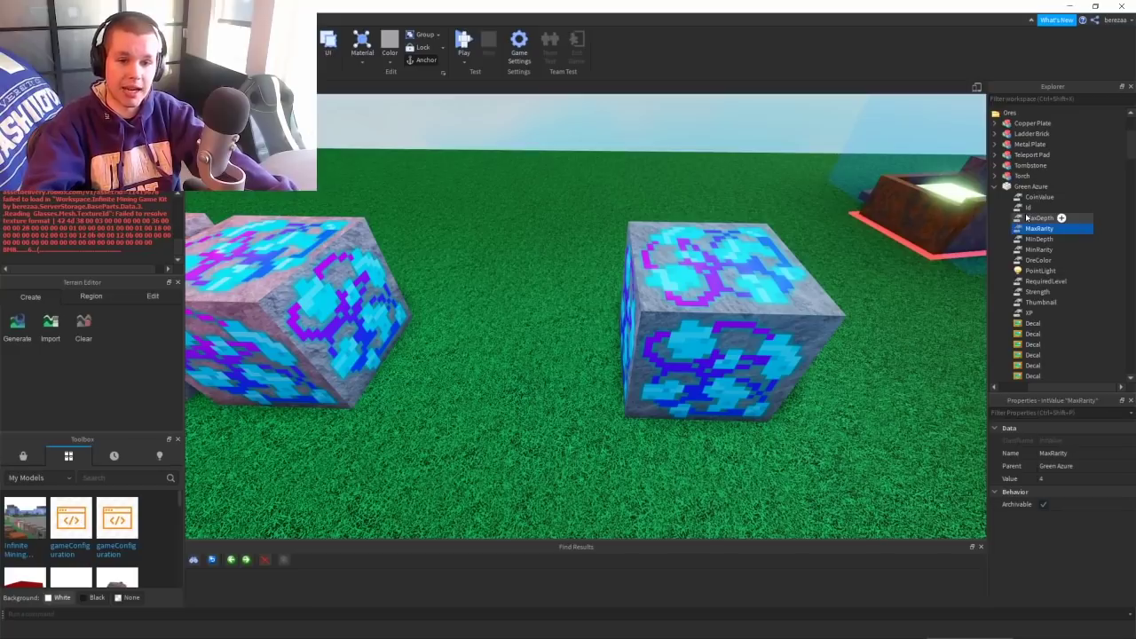
Set the color of the Green Azure ore's PointLight to green (48, 255, 79)
{"action": "left_click", "coordinate": [1048, 271]}
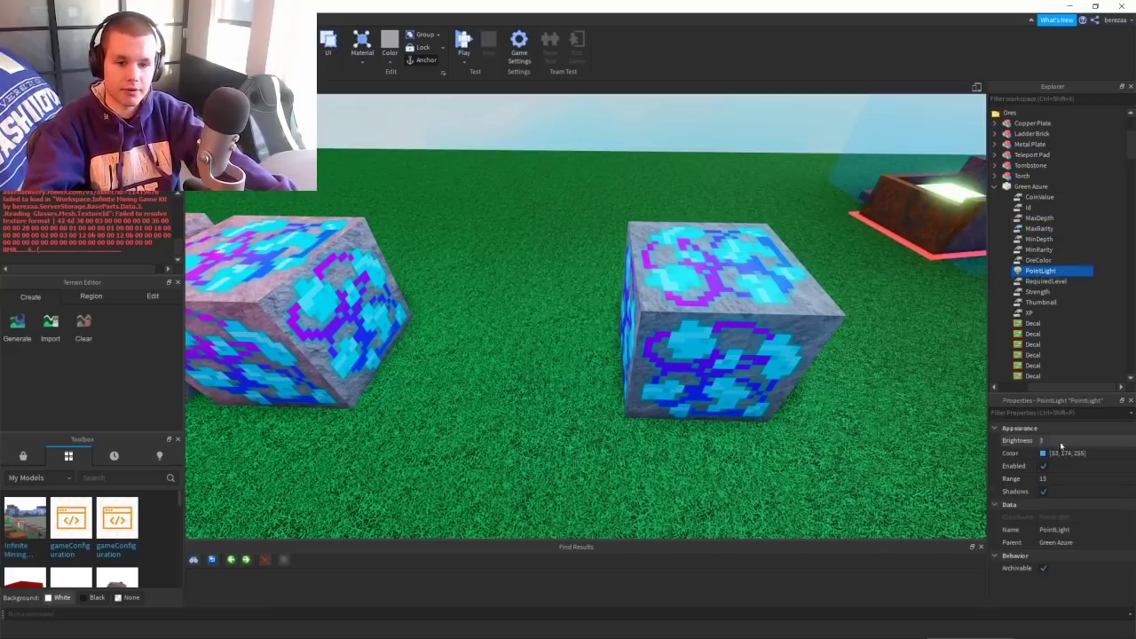
{"action": "left_click", "coordinate": [1044, 454]}
{"action": "left_click", "coordinate": [636, 251]}
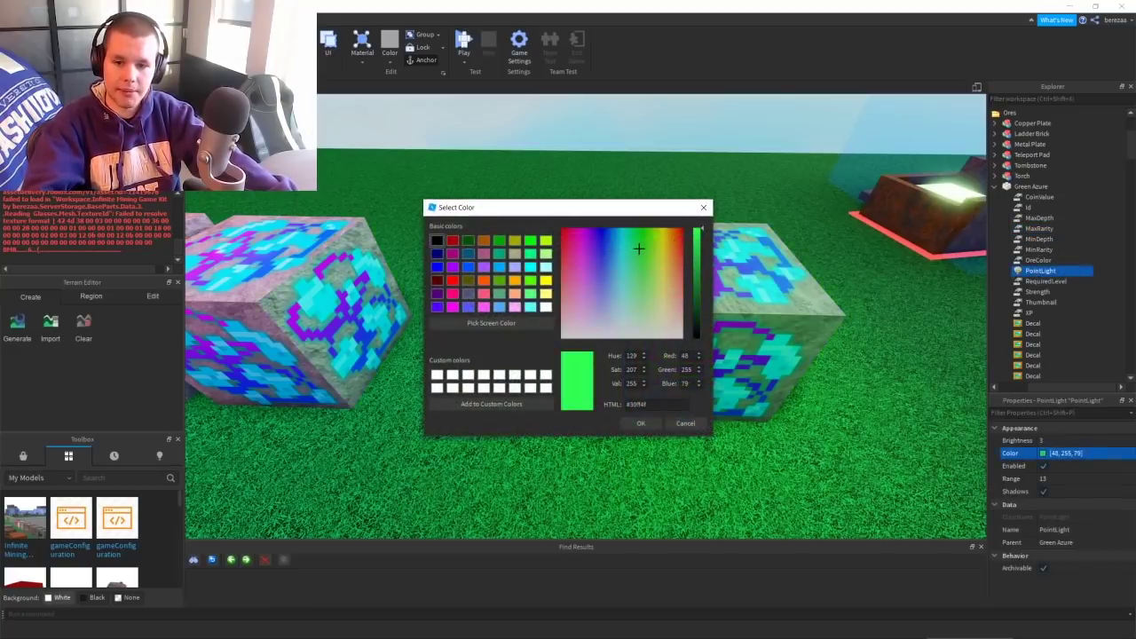
{"action": "left_click", "coordinate": [641, 423]}
Tint all six decals of the Green Azure ore bright green and inspect the recolored block
{"action": "right_click_drag", "start_coordinate": [616, 331], "coordinate": [675, 311]}
{"action": "key", "text": "w"}
{"action": "scroll", "coordinate": [1031, 302], "scroll_direction": "down", "scroll_amount": 1}
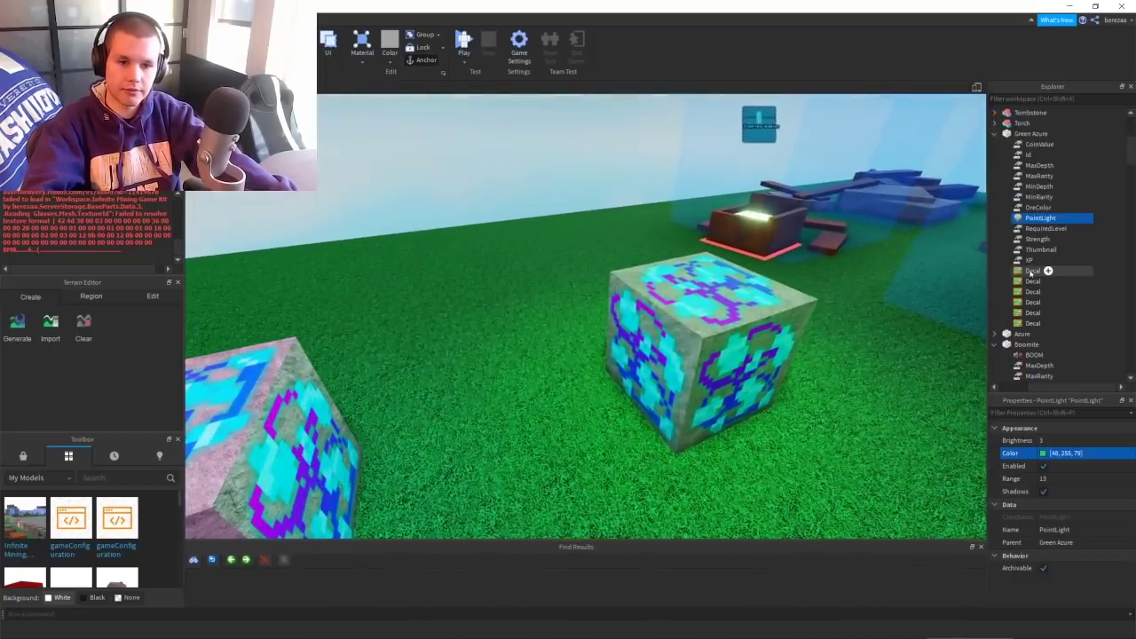
{"action": "left_click", "coordinate": [1047, 271]}
{"action": "left_click", "coordinate": [1032, 323], "text": "shift"}
{"action": "left_click", "coordinate": [1050, 440]}
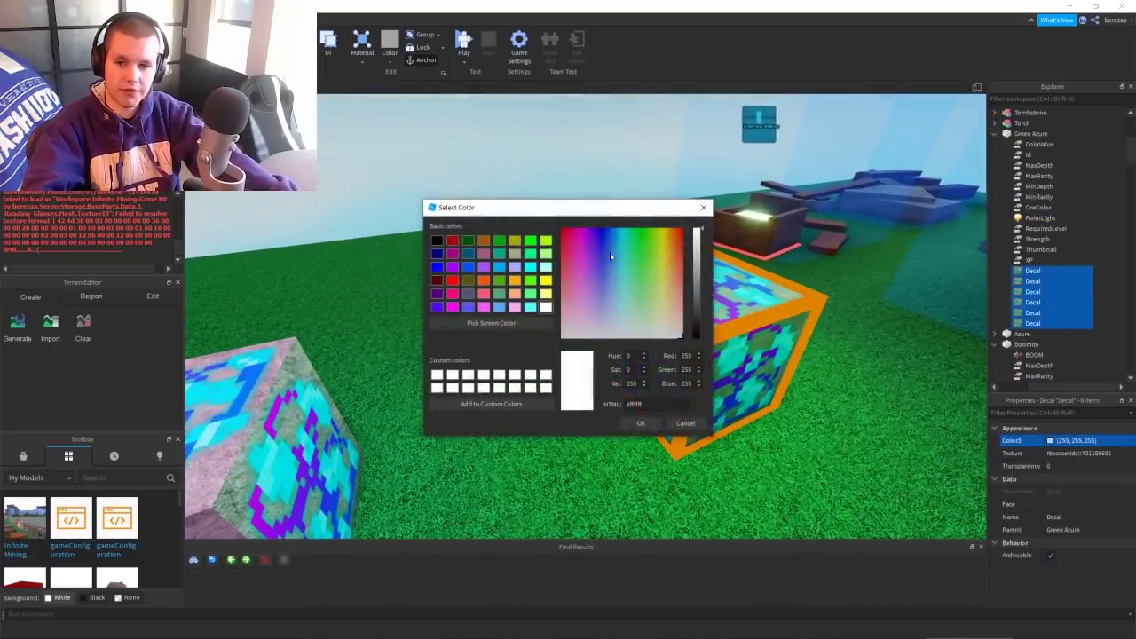
{"action": "left_click", "coordinate": [643, 254]}
{"action": "left_click", "coordinate": [638, 427]}
{"action": "left_click", "coordinate": [554, 435]}
{"action": "key", "text": "d"}
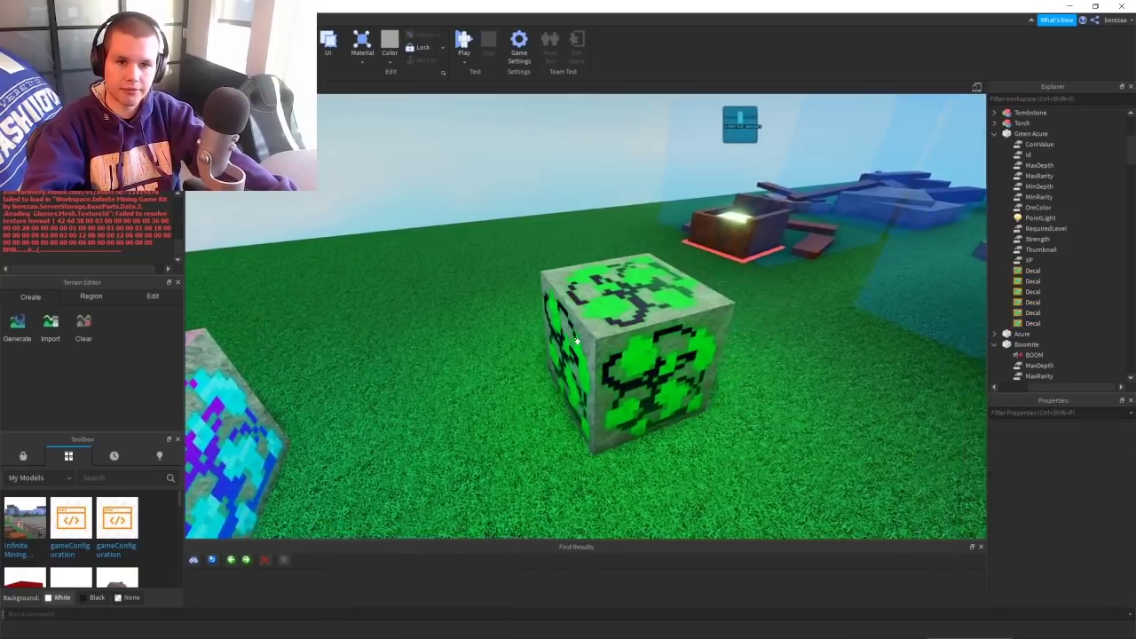
{"action": "key", "text": "w"}
Set the Green Azure ore's MinDepth value to 0
{"action": "left_click", "coordinate": [664, 312]}
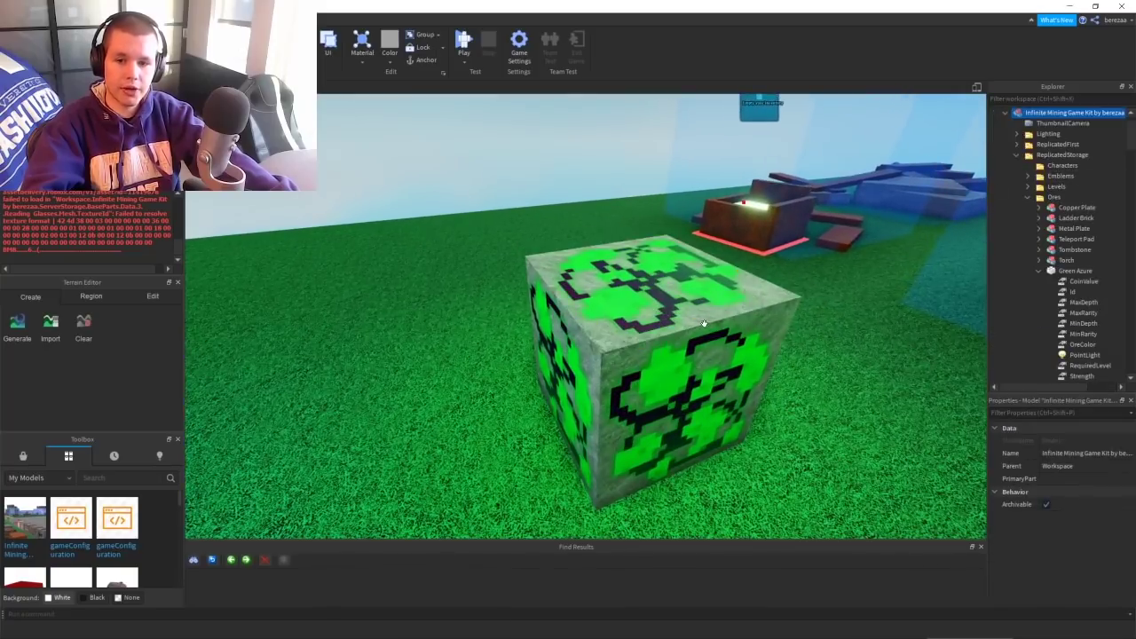
{"action": "scroll", "coordinate": [1065, 190], "scroll_direction": "down", "scroll_amount": 3}
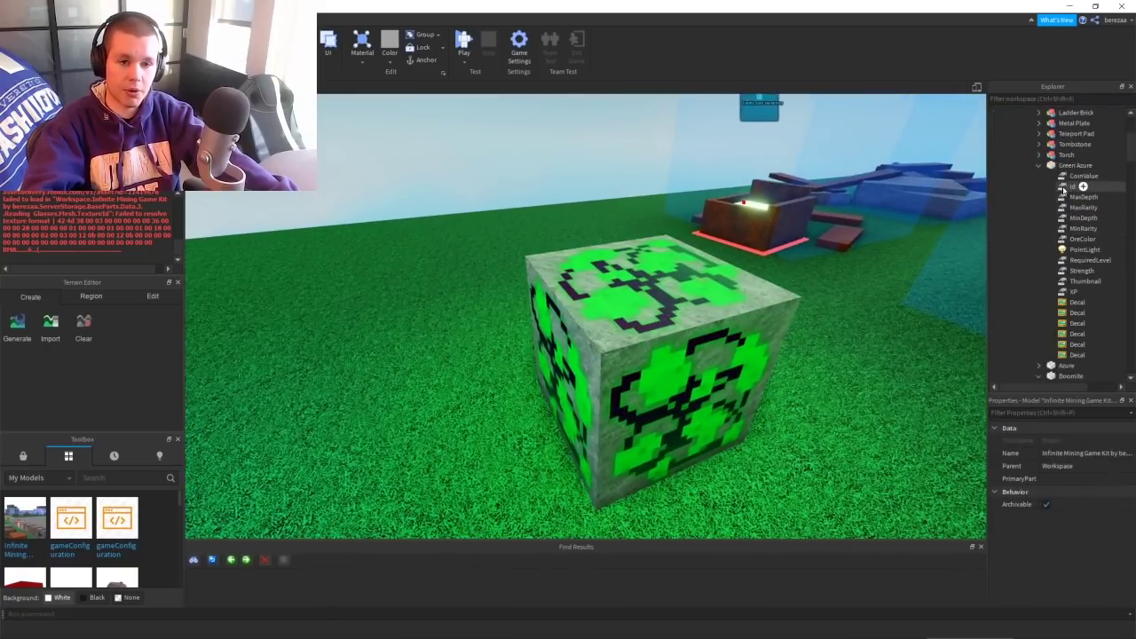
{"action": "left_click", "coordinate": [1083, 217]}
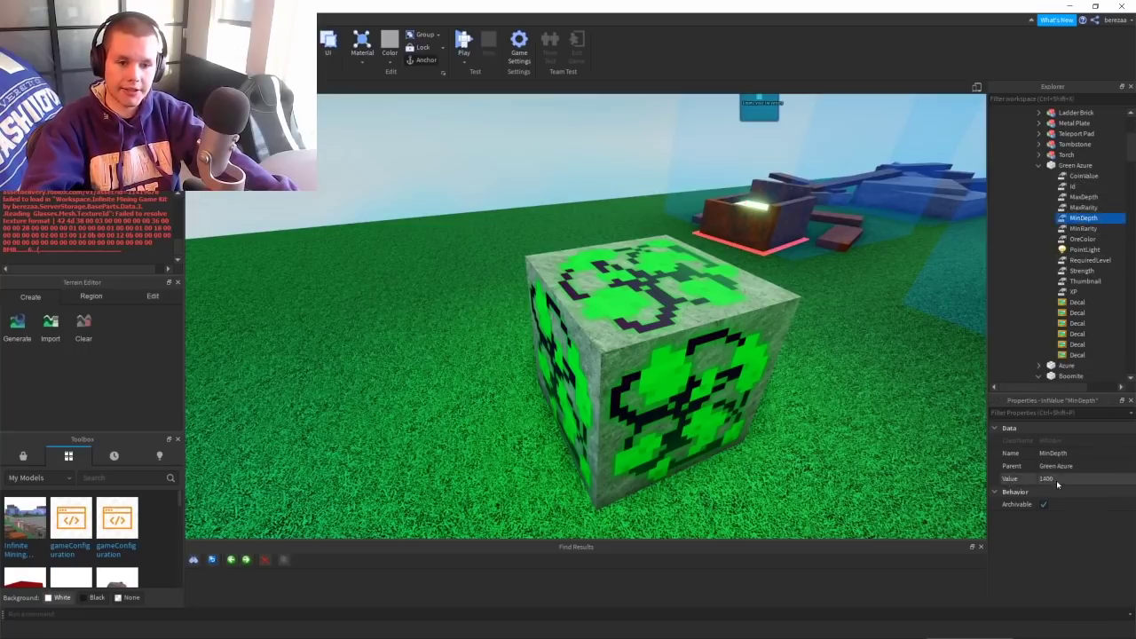
{"action": "left_click", "coordinate": [1057, 483]}
{"action": "type", "text": "0"}
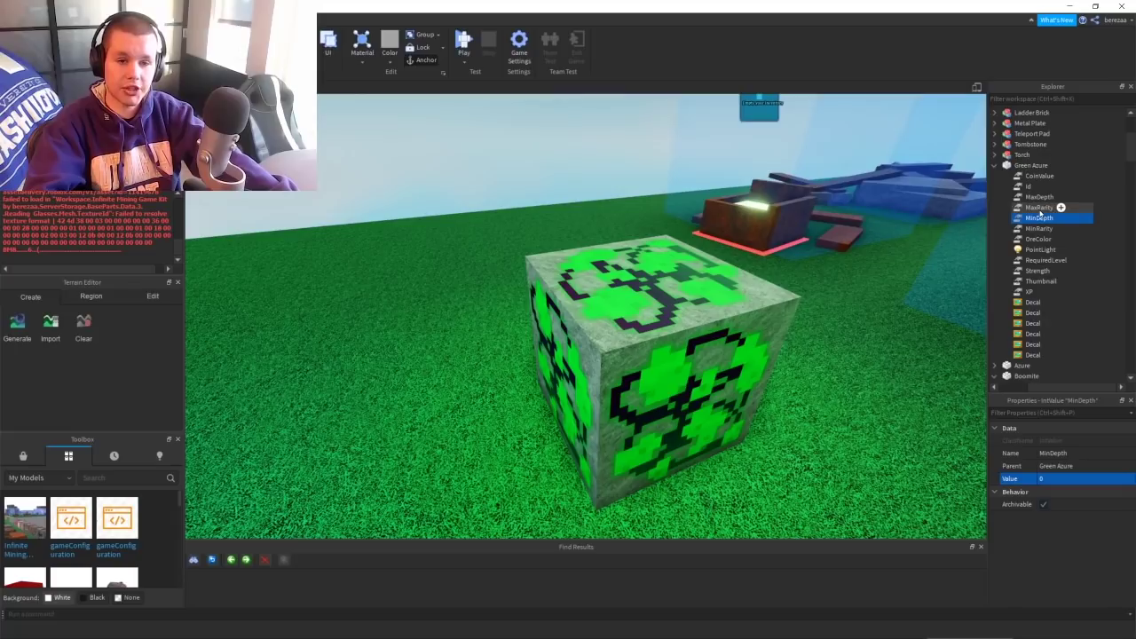
Set the Green Azure ore's MinRarity value to 1000
{"action": "left_click", "coordinate": [1047, 228]}
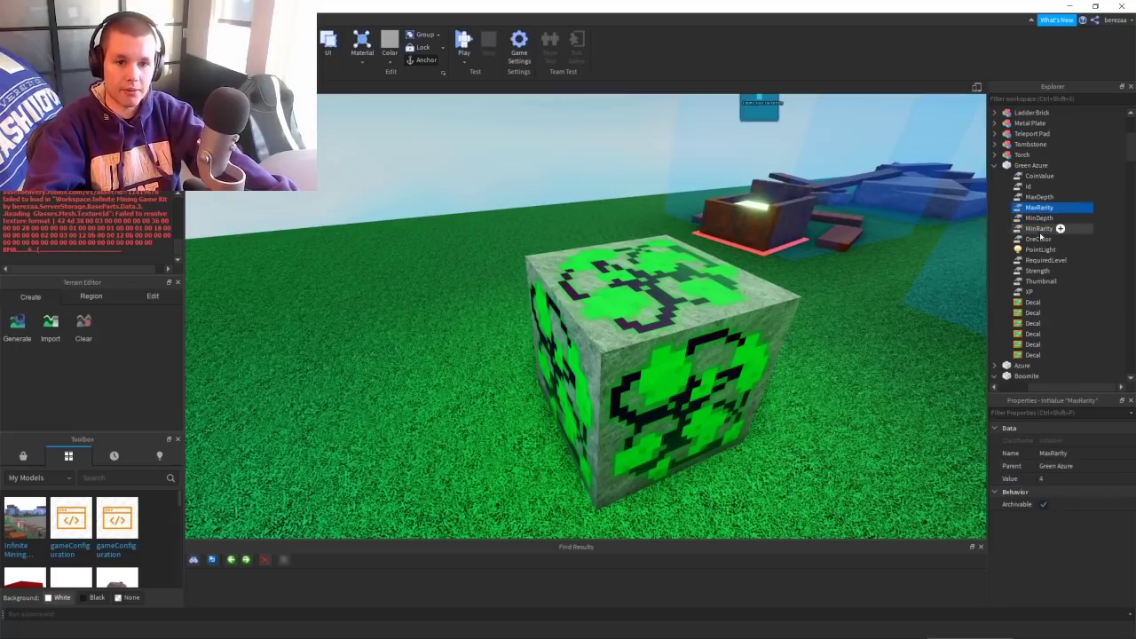
{"action": "left_click", "coordinate": [1060, 479]}
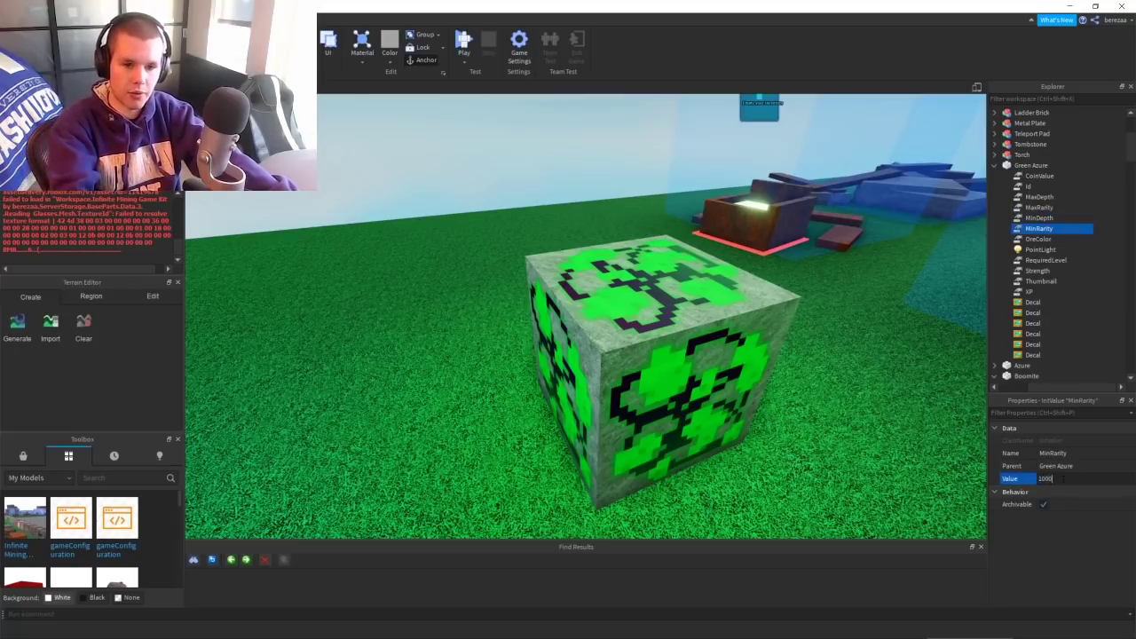
{"action": "key", "text": "Return"}
Copy the Green Azure ore and paste it into the ReplicatedStorage Ores folder of the playable mining game place
{"action": "left_click", "coordinate": [922, 379]}
{"action": "right_click_drag", "start_coordinate": [922, 379], "coordinate": [921, 380]}
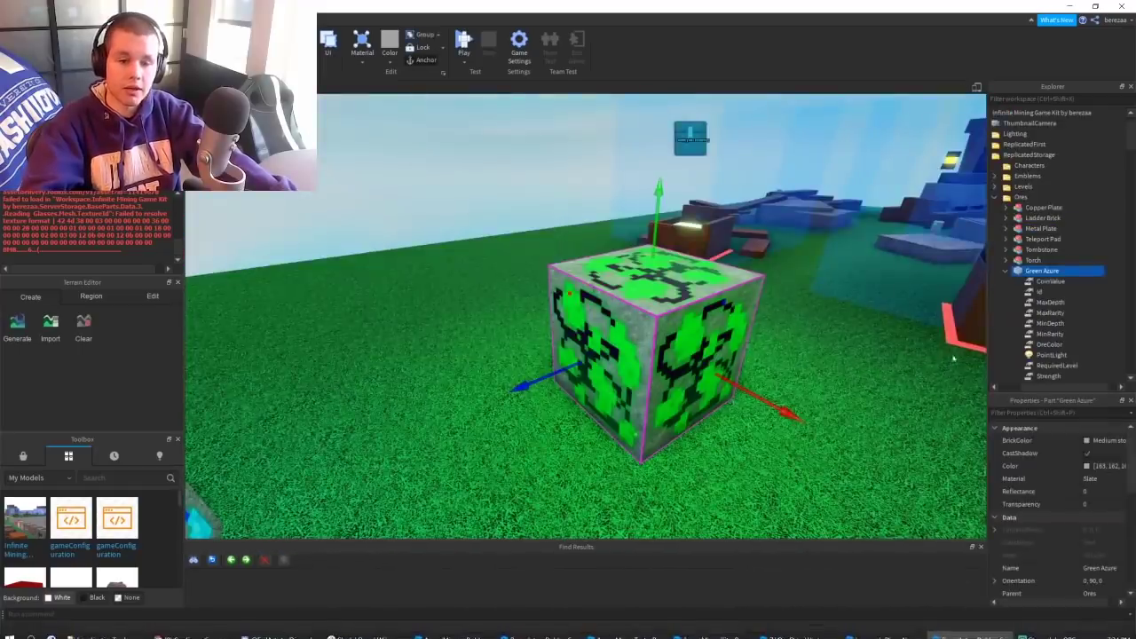
{"action": "right_click", "coordinate": [1042, 271]}
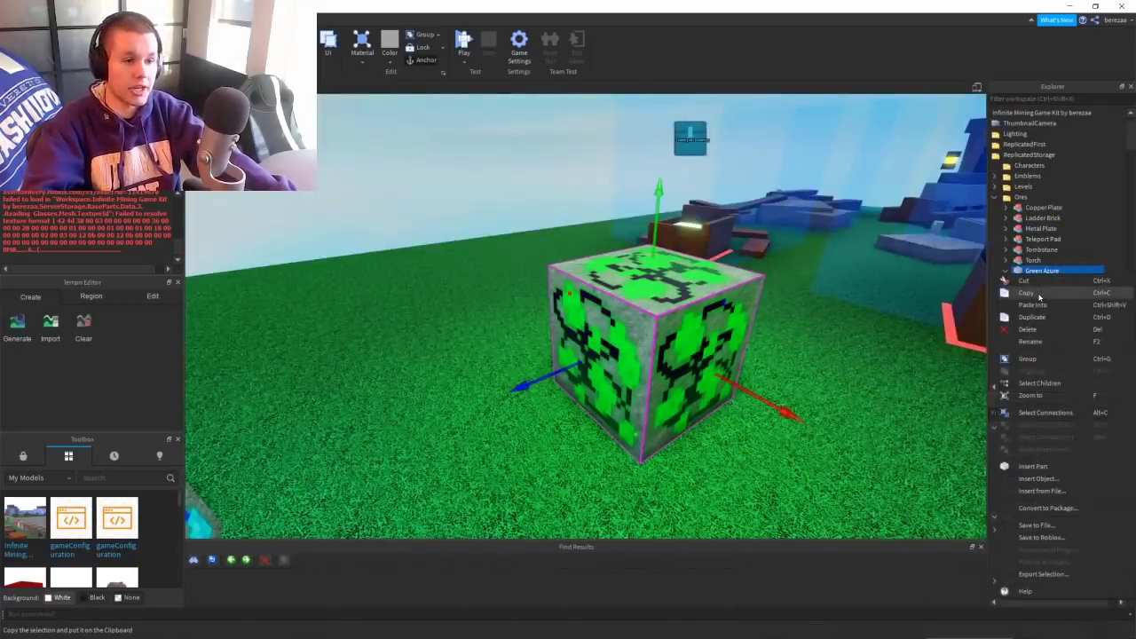
{"action": "left_click", "coordinate": [1039, 294]}
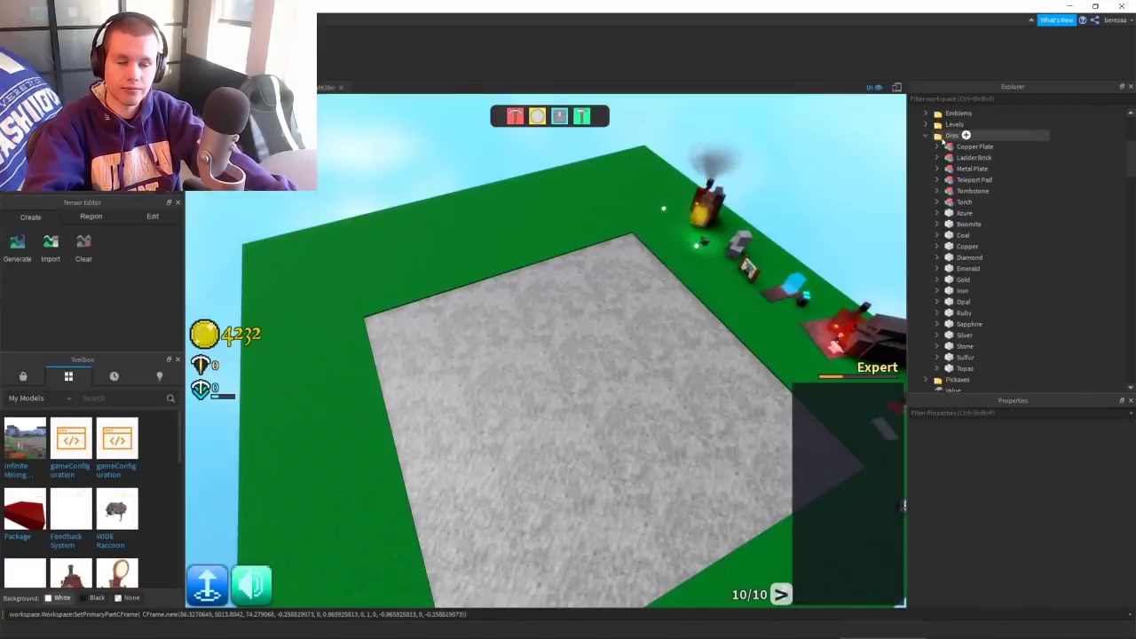
{"action": "right_click", "coordinate": [944, 140]}
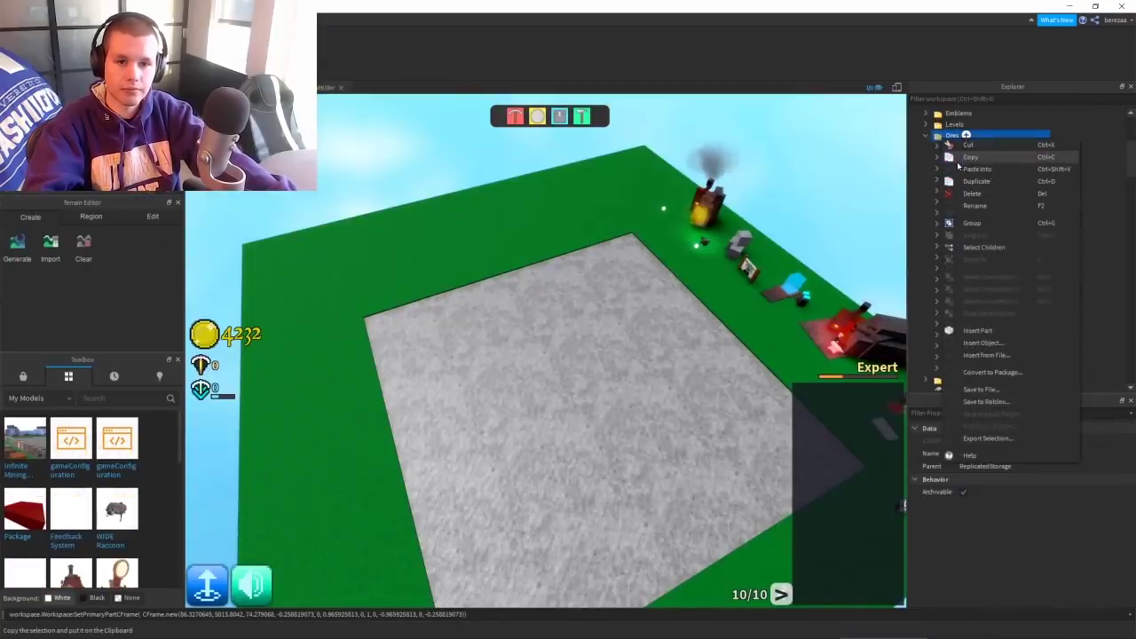
{"action": "left_click", "coordinate": [962, 170]}
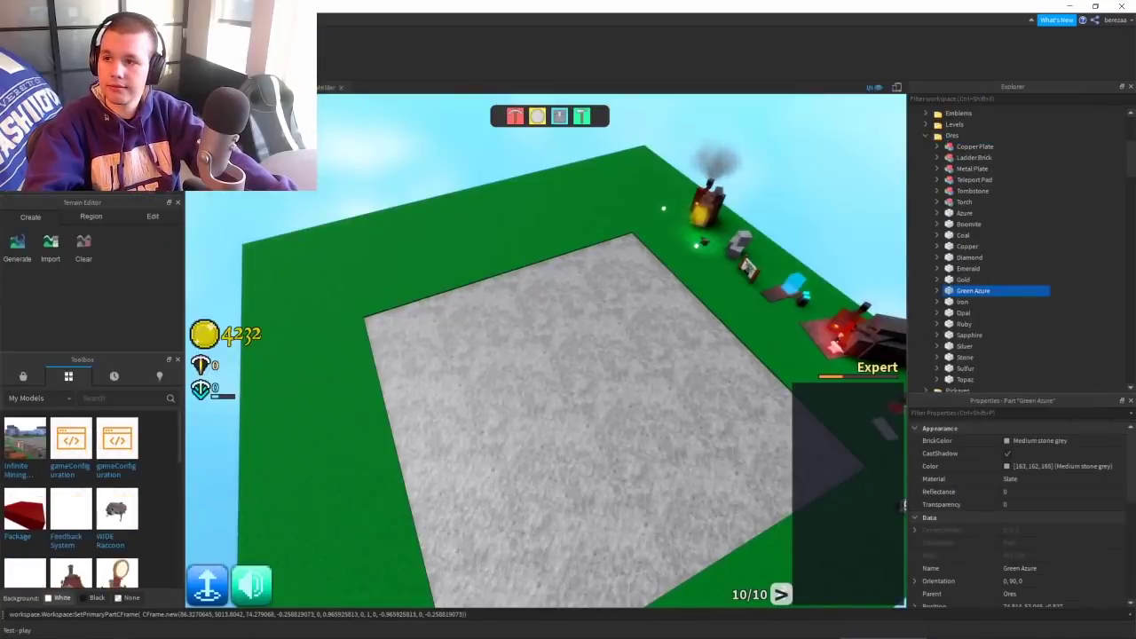
Start a play test, enter the game and walk the character through the base to the Teleporter Array
{"action": "key", "text": "F5"}
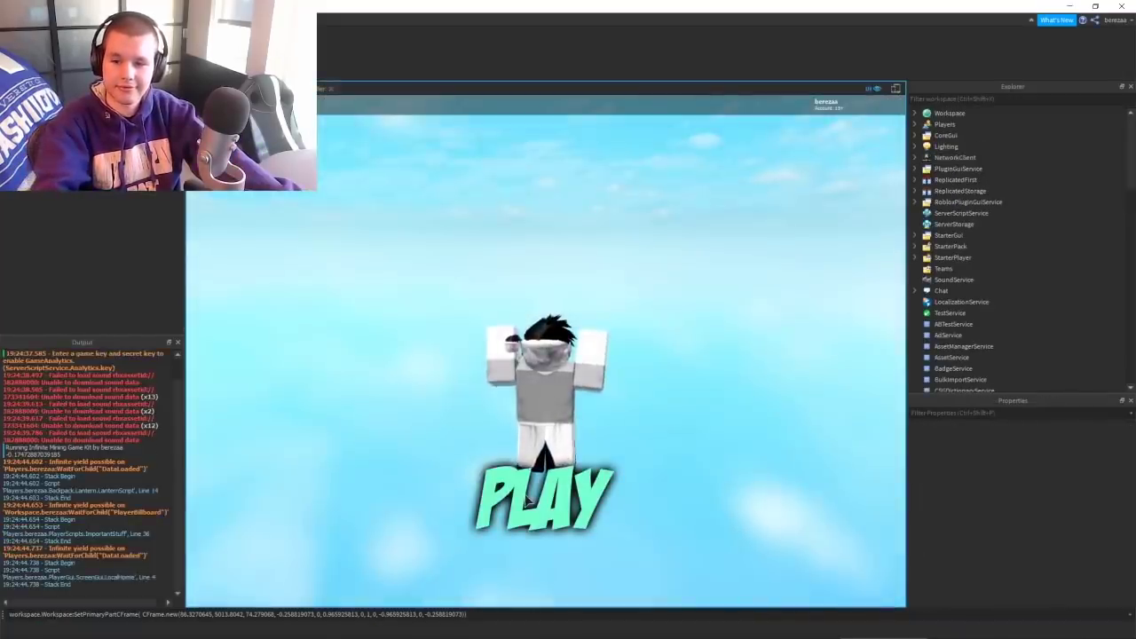
{"action": "left_click", "coordinate": [526, 502]}
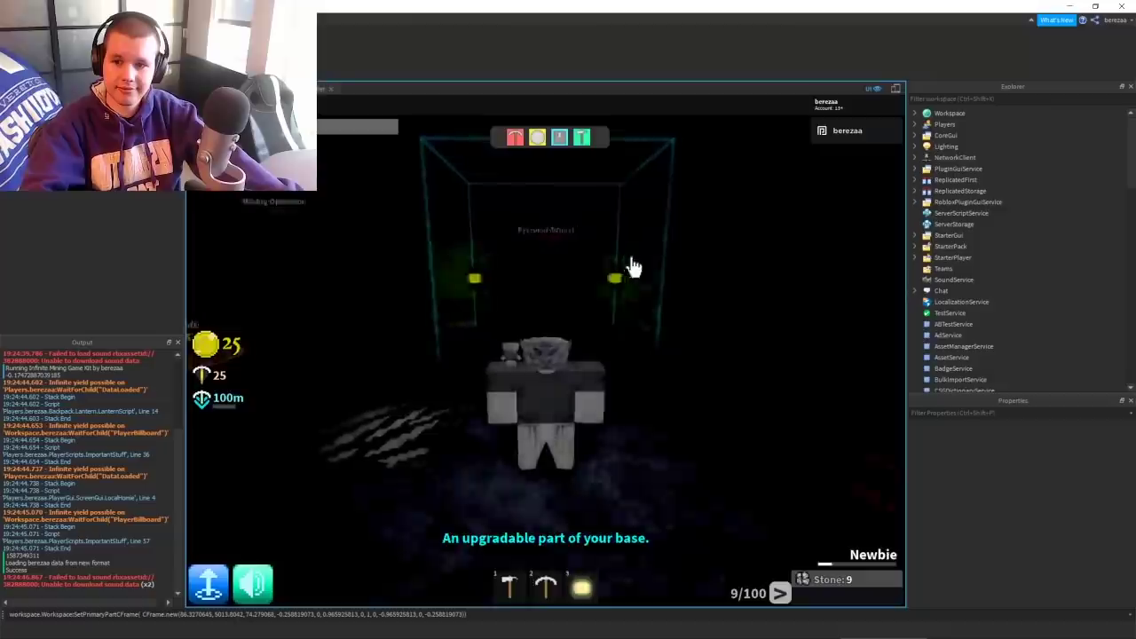
{"action": "key", "text": "w"}
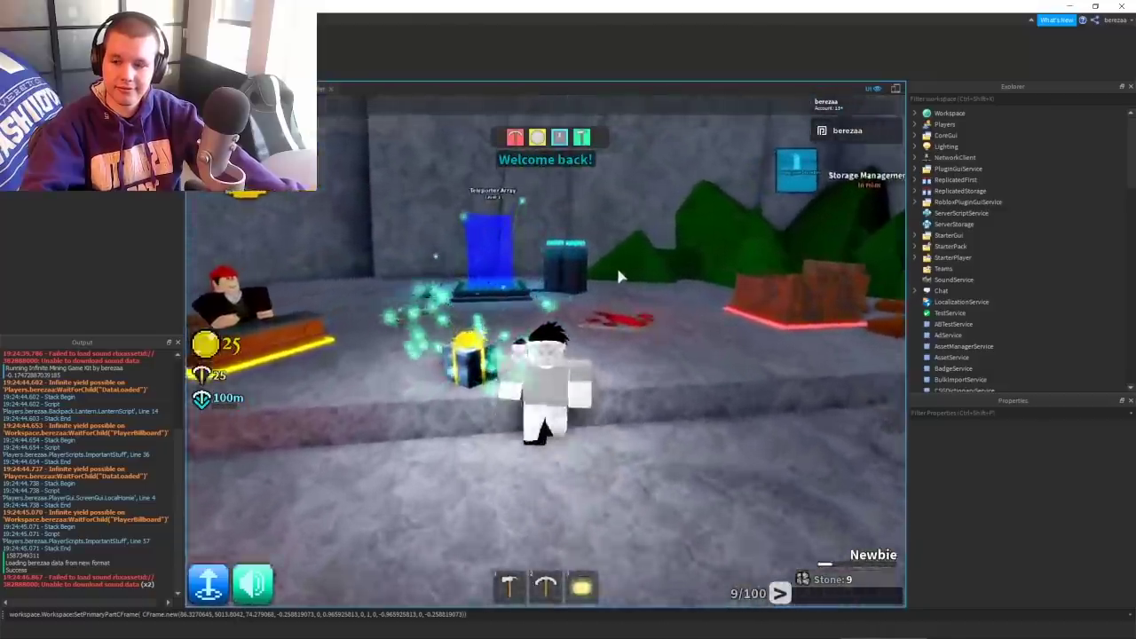
{"action": "key", "text": "w"}
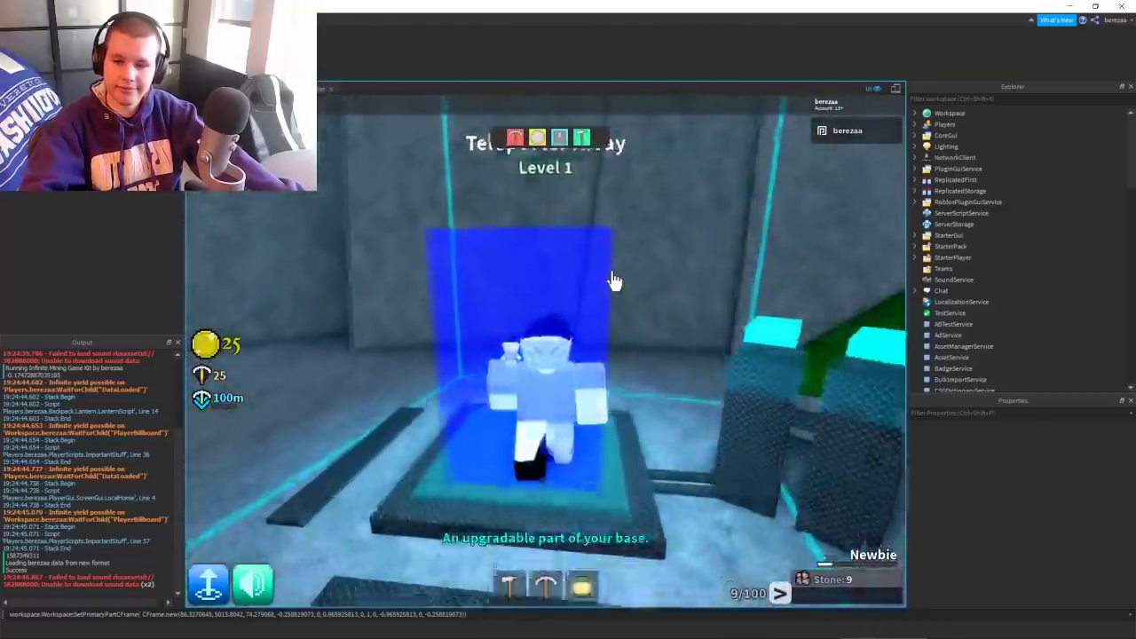
Leave the base through the teleporter and walk the character across the mining area toward the glowing green ore
{"action": "key", "text": "w"}
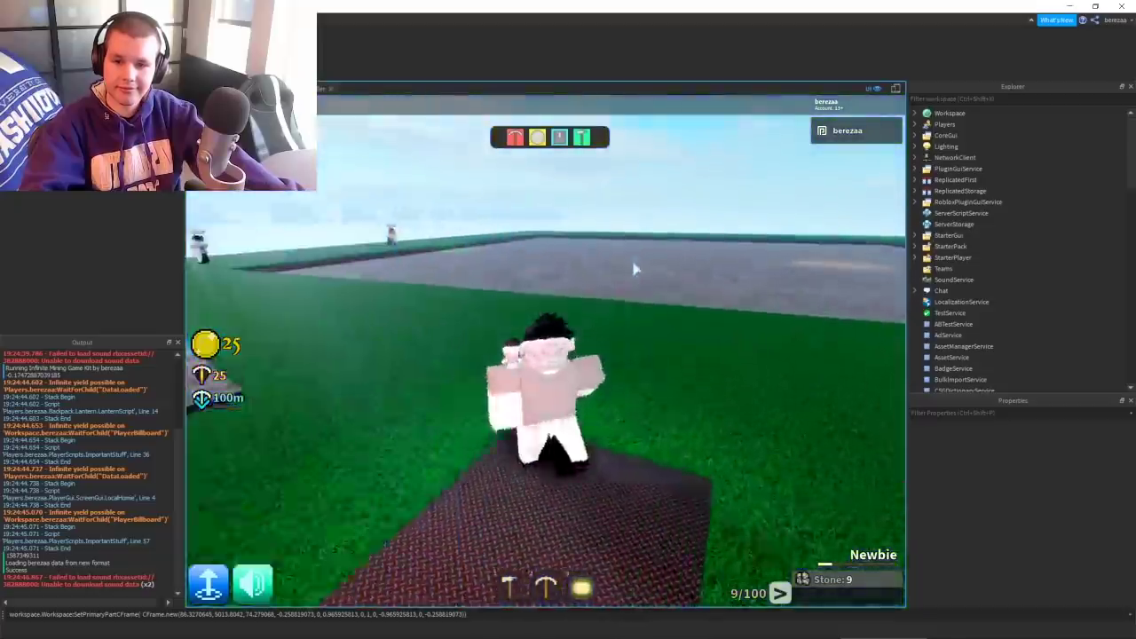
{"action": "key", "text": "w"}
{"action": "right_click_drag", "start_coordinate": [627, 261], "coordinate": [426, 226]}
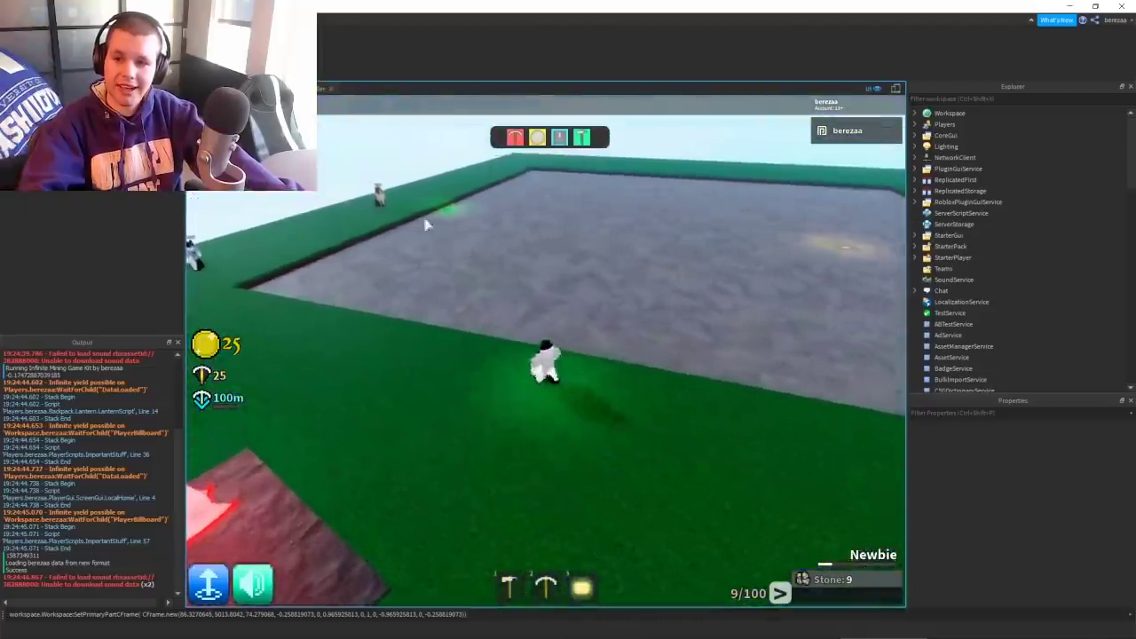
{"action": "key", "text": "w"}
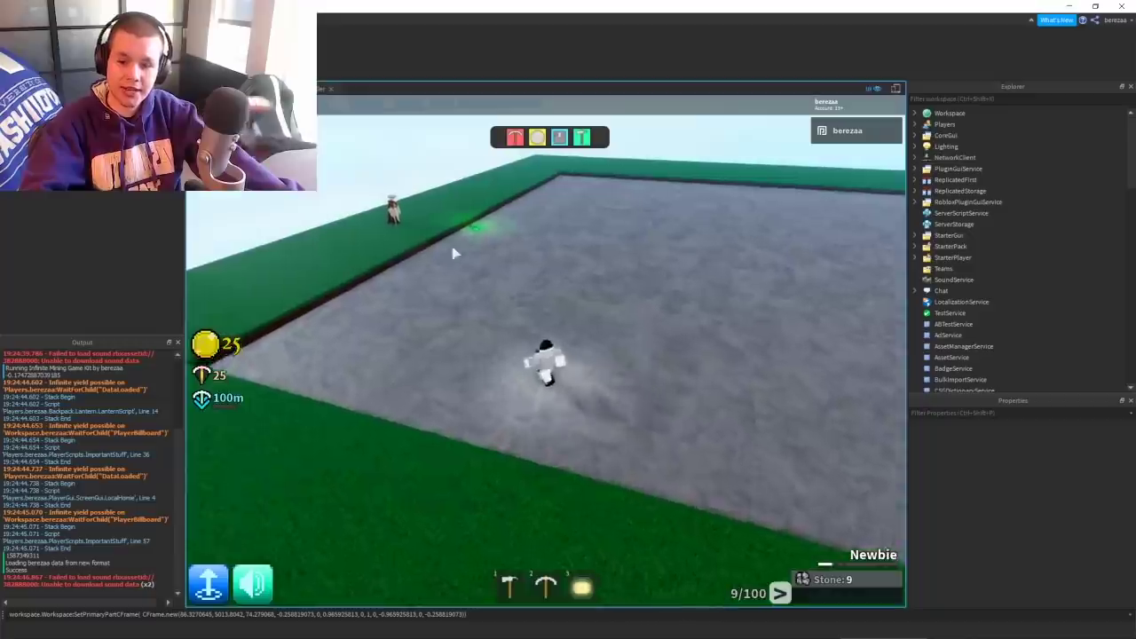
{"action": "key", "text": "w"}
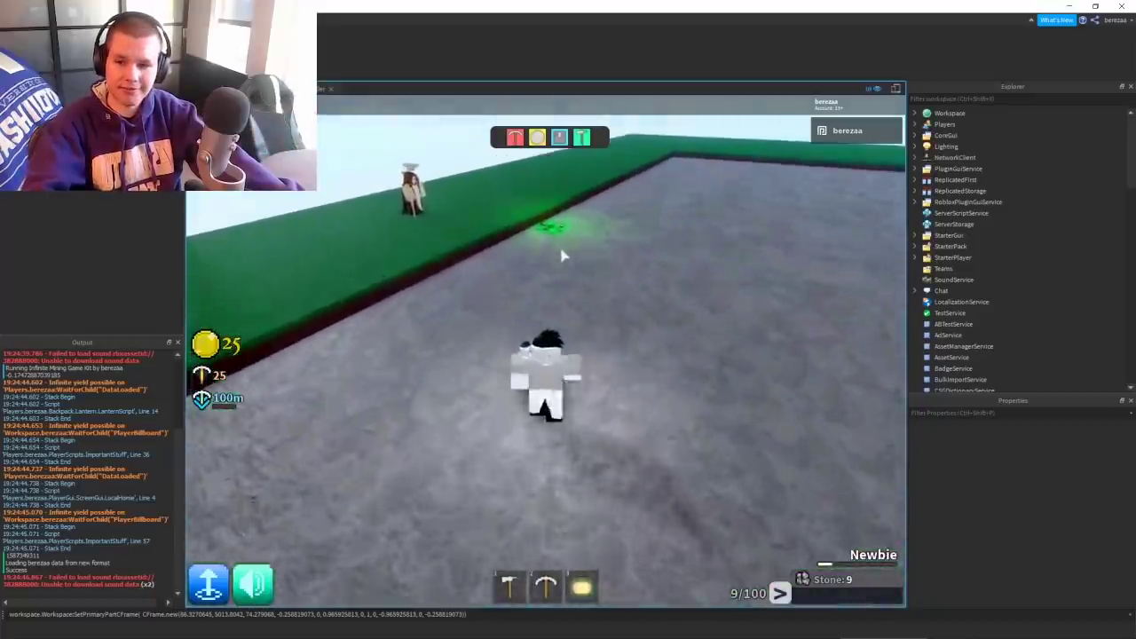
Walk up to the Green Azure ore, equip the pickaxe and target the ore block, then put the pickaxe away
{"action": "key", "text": "w"}
{"action": "key", "text": "2"}
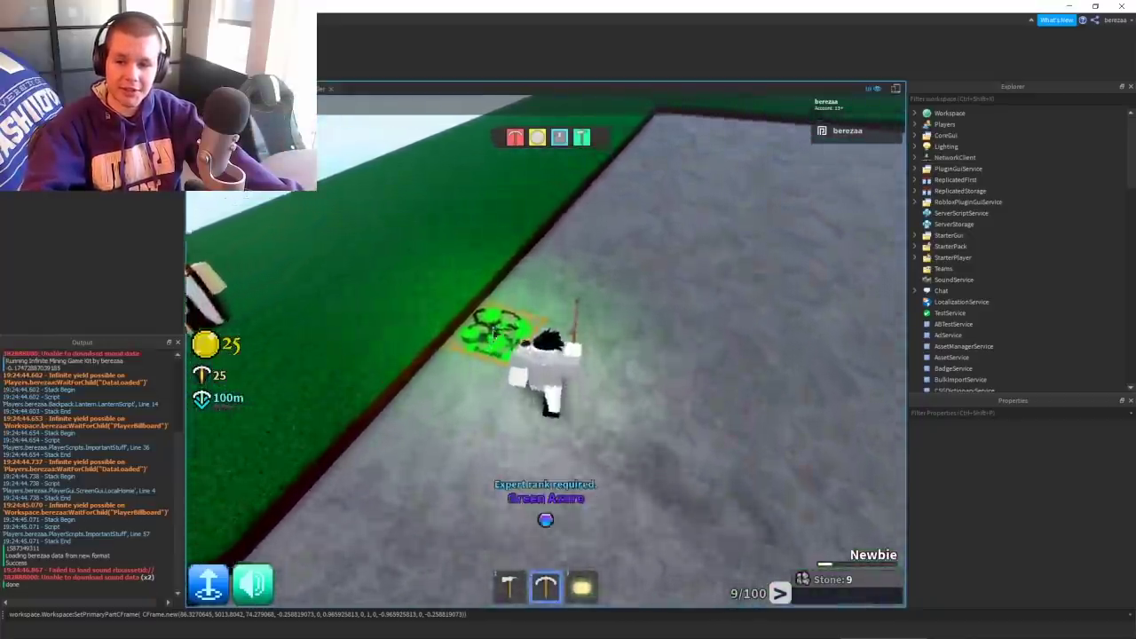
{"action": "right_click_drag", "start_coordinate": [478, 404], "coordinate": [494, 411]}
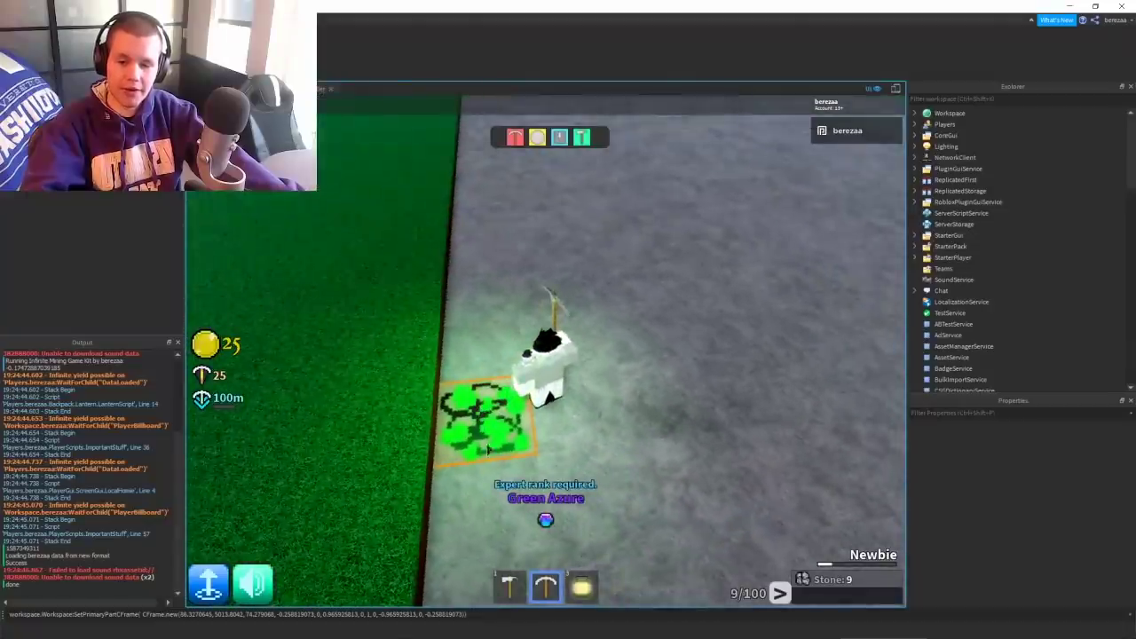
{"action": "key", "text": "2"}
Inspect the Infinite Mining Game Kit's base parts, shops and mining area in the kit's editing place
{"action": "key", "text": "d"}
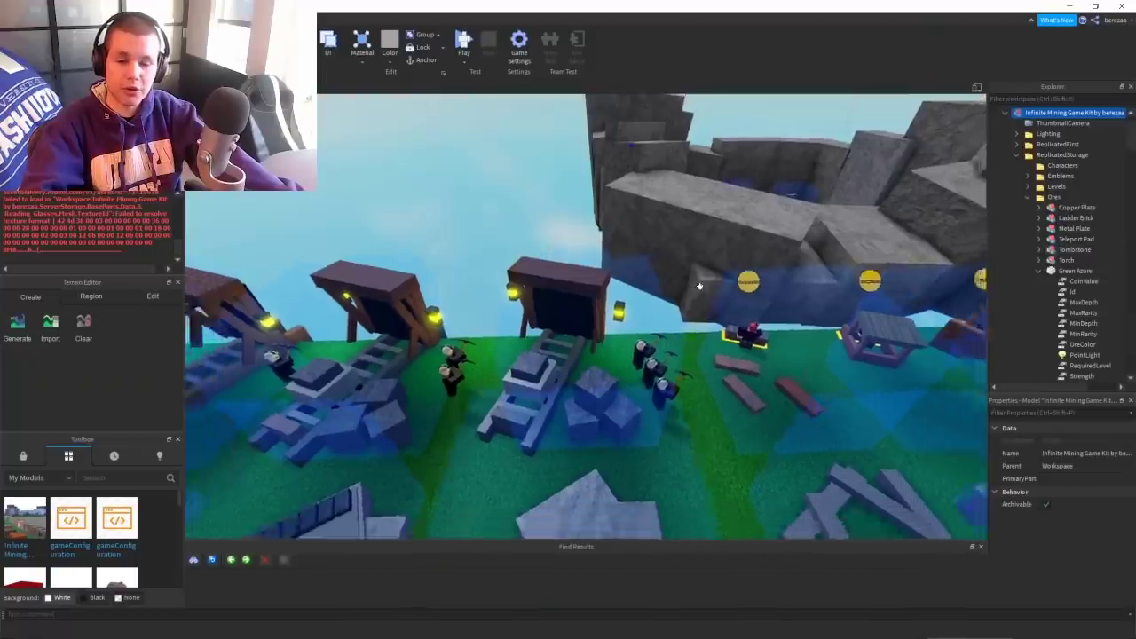
{"action": "key", "text": "s"}
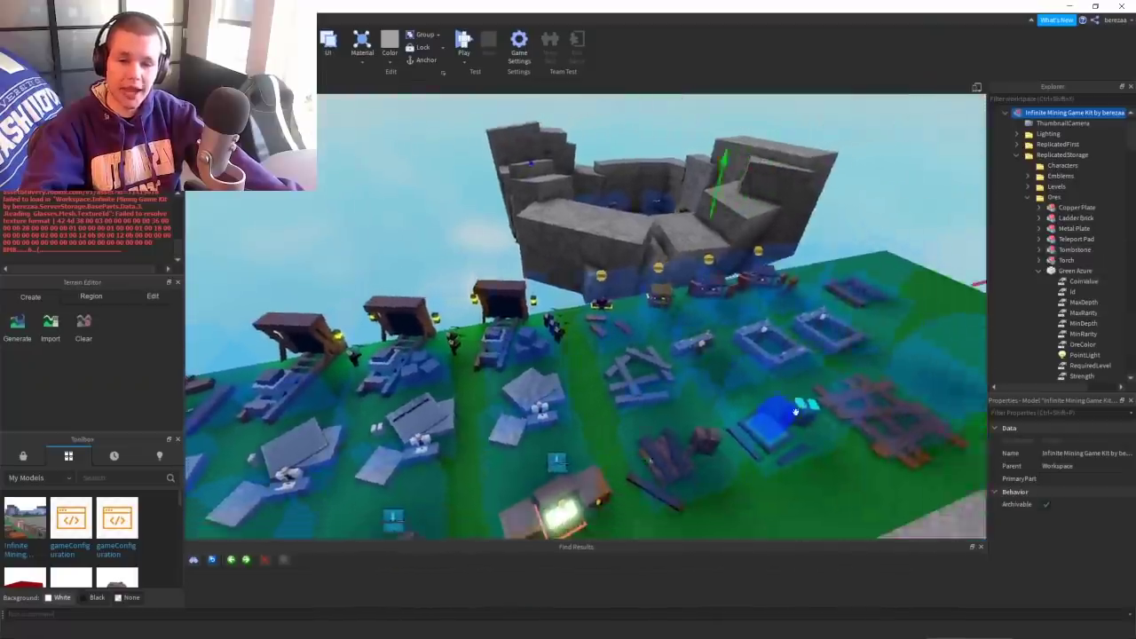
{"action": "key", "text": "w"}
{"action": "right_click_drag", "start_coordinate": [718, 302], "coordinate": [577, 330]}
{"action": "key", "text": "s"}
{"action": "key", "text": "s"}
{"action": "left_click_drag", "start_coordinate": [577, 329], "coordinate": [700, 246]}
{"action": "right_click_drag", "start_coordinate": [700, 246], "coordinate": [673, 236]}
{"action": "key", "text": "w"}
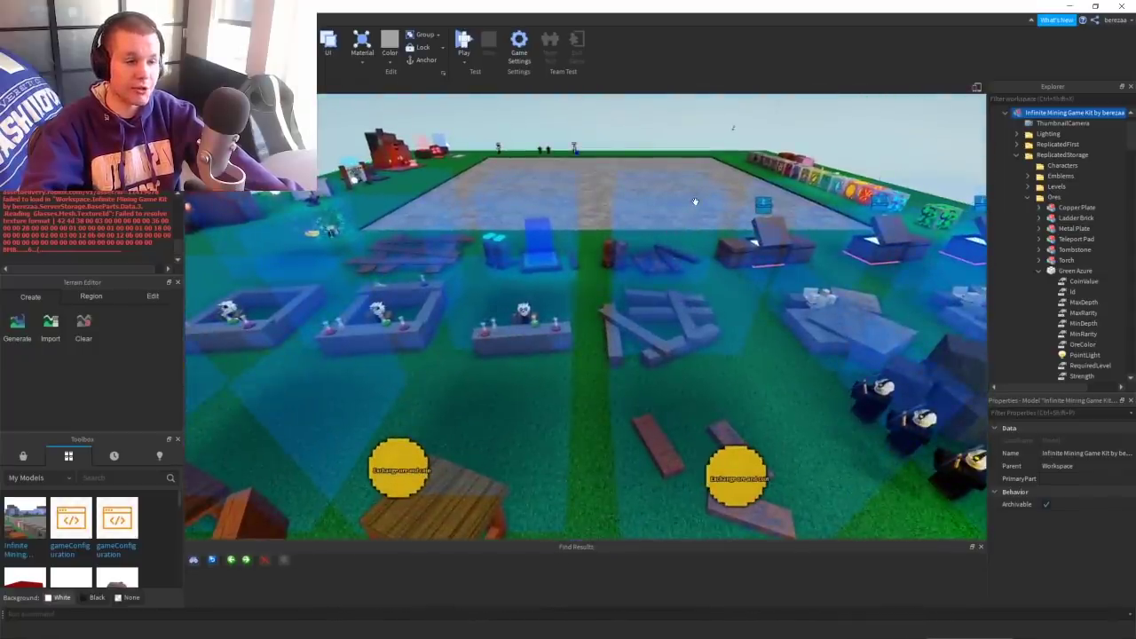
{"action": "right_click_drag", "start_coordinate": [436, 222], "coordinate": [437, 222]}
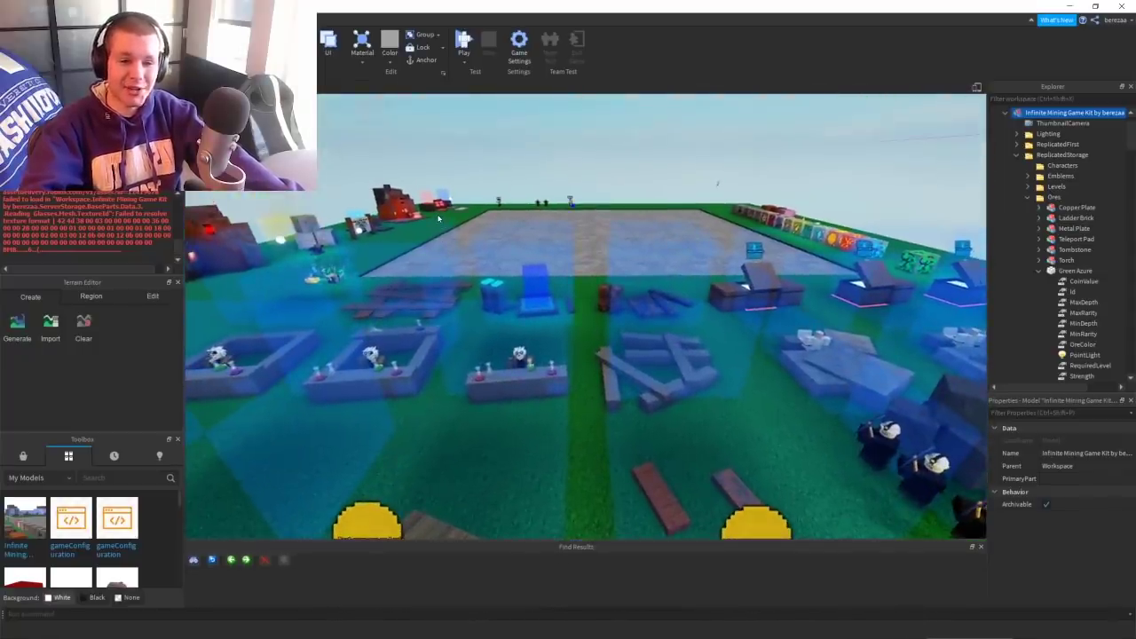